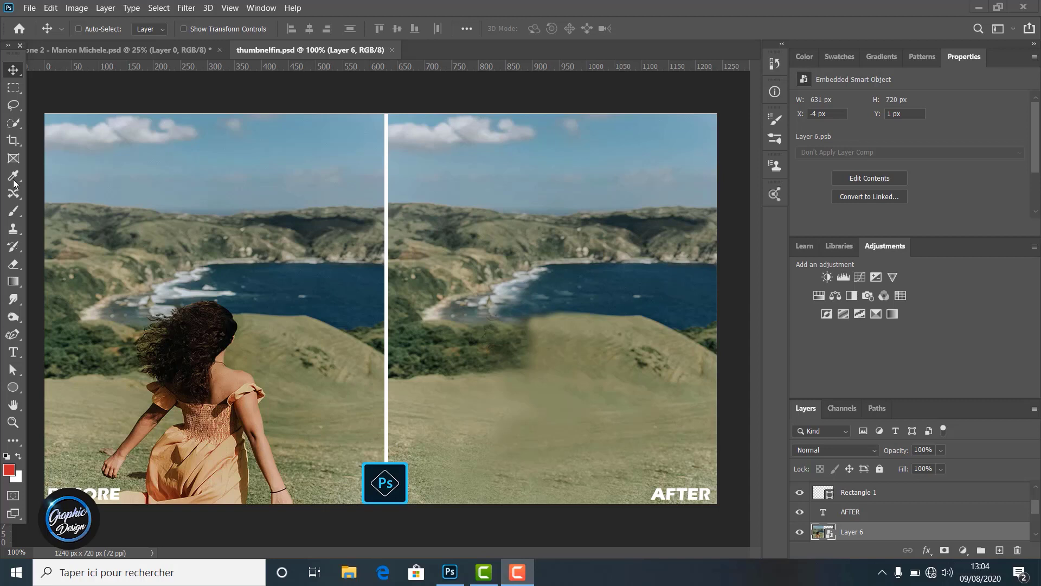
# Step: Activate the Clone Stamp tool in the before-and-after thumbnail document
pyautogui.click(13, 230)
pyautogui.rightClick(13, 228)
pyautogui.click(65, 228)
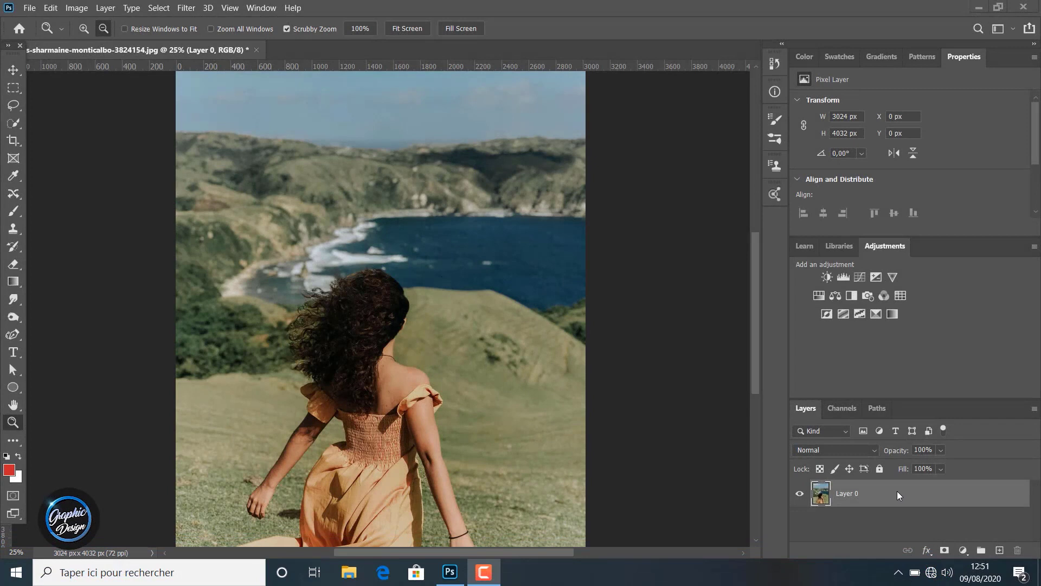
# Step: Duplicate Layer 0 and activate the Clone Stamp tool for retouching the copy
pyautogui.hotkey('ctrl', 'j')
pyautogui.click(897, 492)
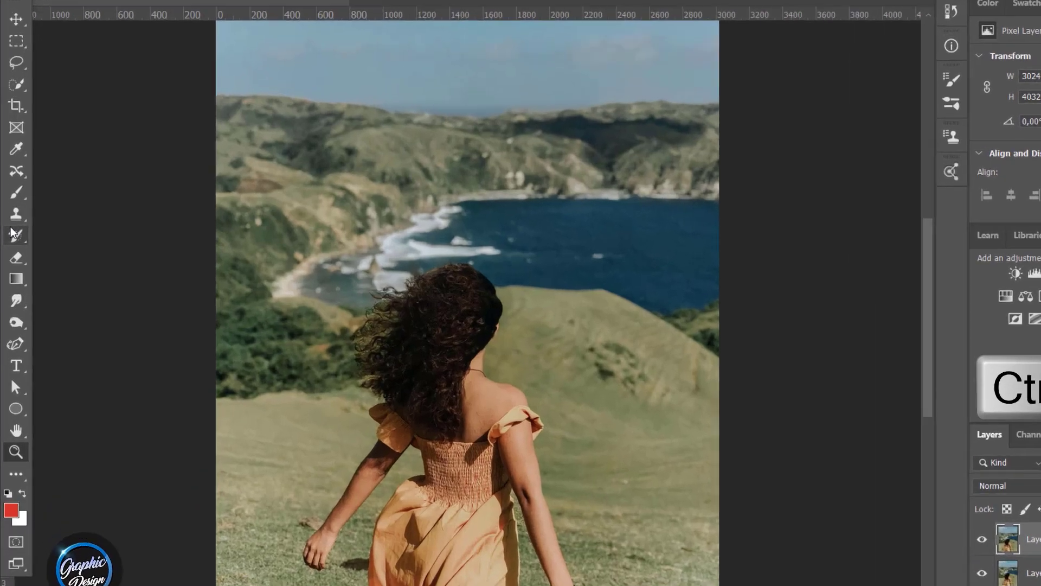
pyautogui.rightClick(13, 228)
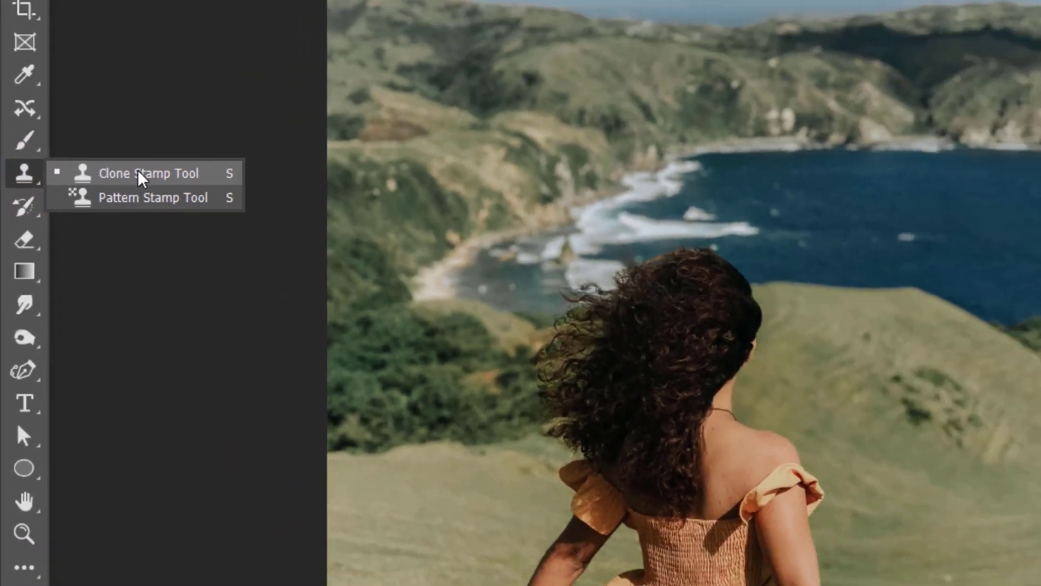
pyautogui.click(181, 148)
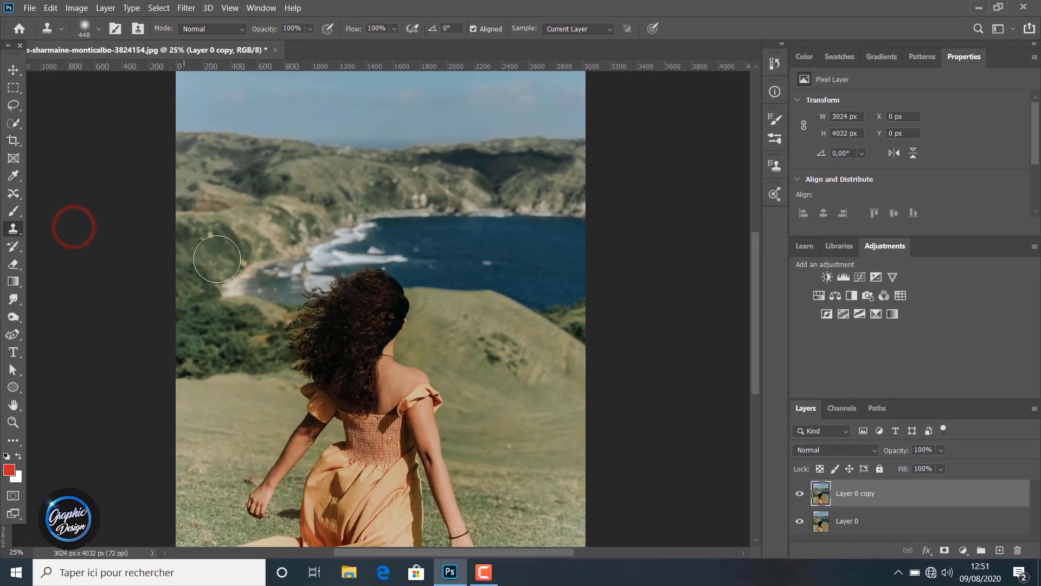
# Step: Sample clean grass near the photo's lower-left corner and clone it over the trailing dress hem beside it
pyautogui.scroll(-2, 231, 417)
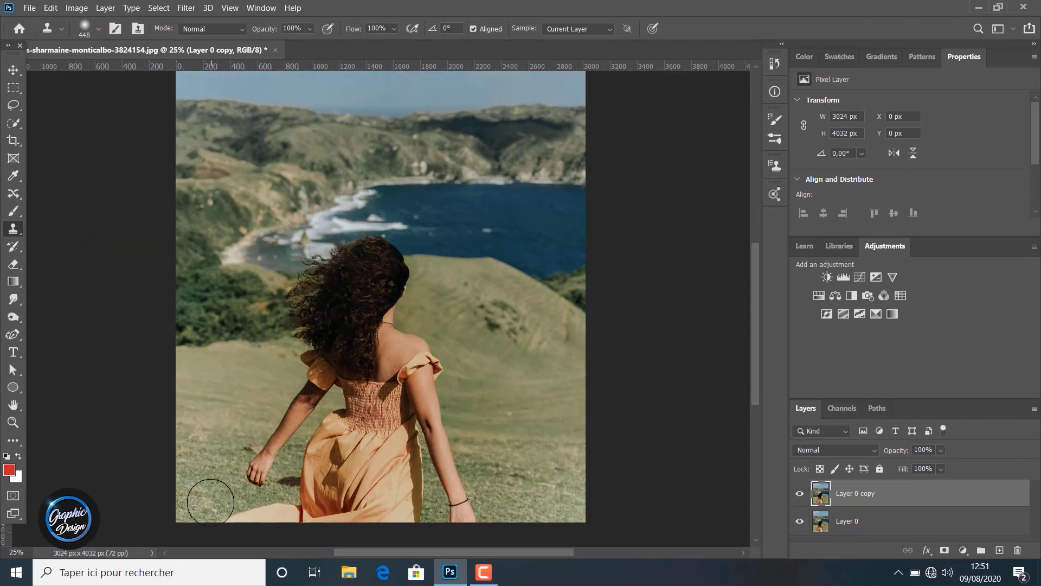
pyautogui.press('alt')
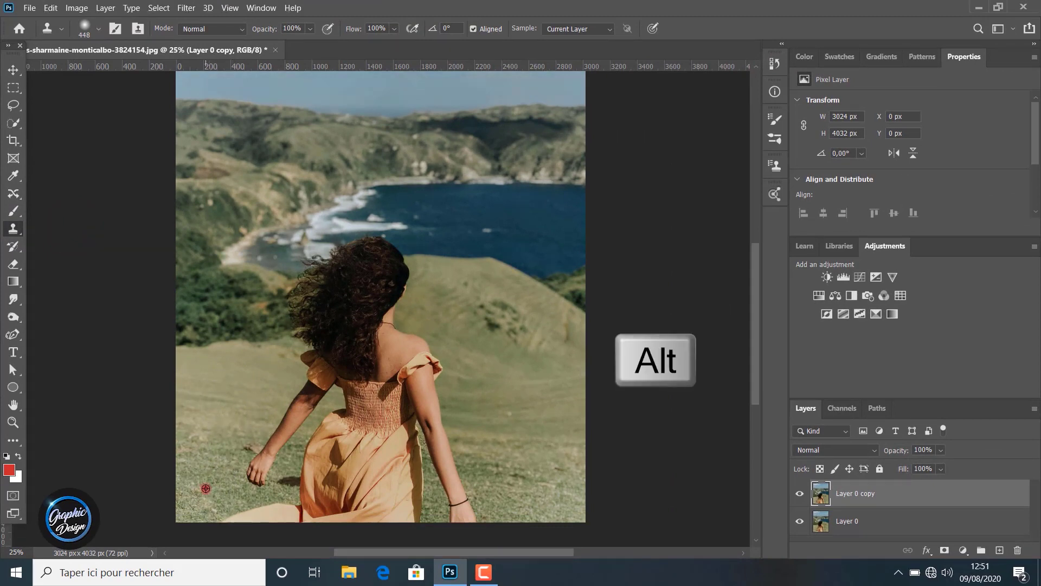
pyautogui.keyDown('alt'); pyautogui.click(206, 488); pyautogui.keyUp('alt')
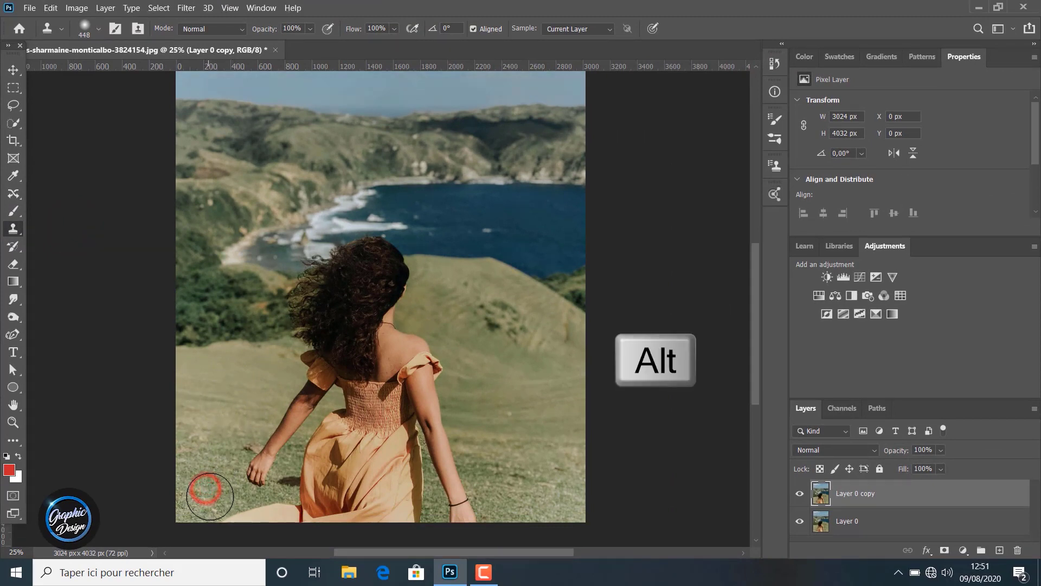
pyautogui.click(250, 510)
pyautogui.click(280, 521)
pyautogui.click(279, 522)
pyautogui.click(285, 521)
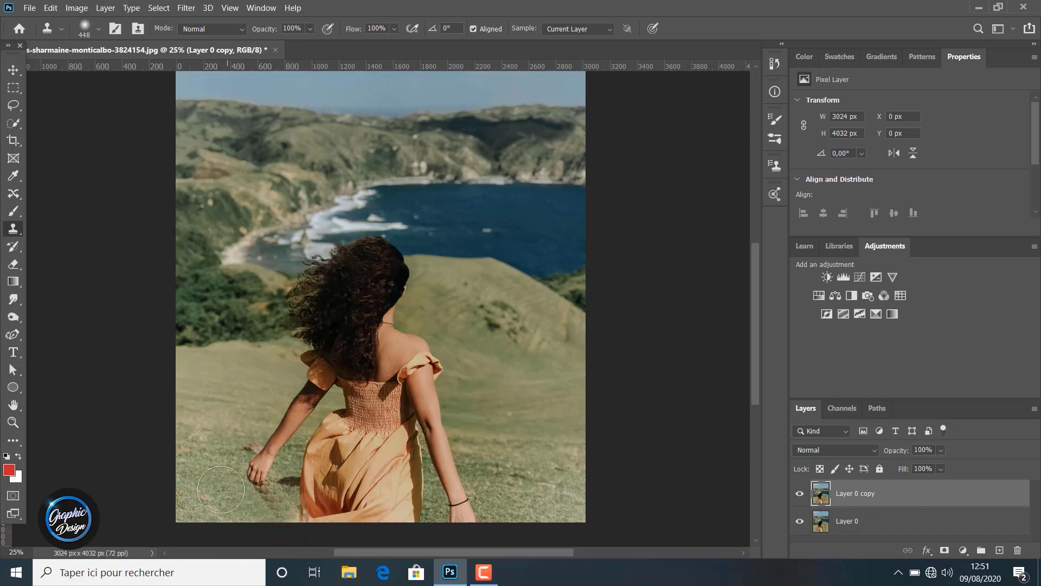
# Step: Resample nearby grass and clone it over the smudged patch beside the skirt and the woman's left fingertips
pyautogui.press('alt')
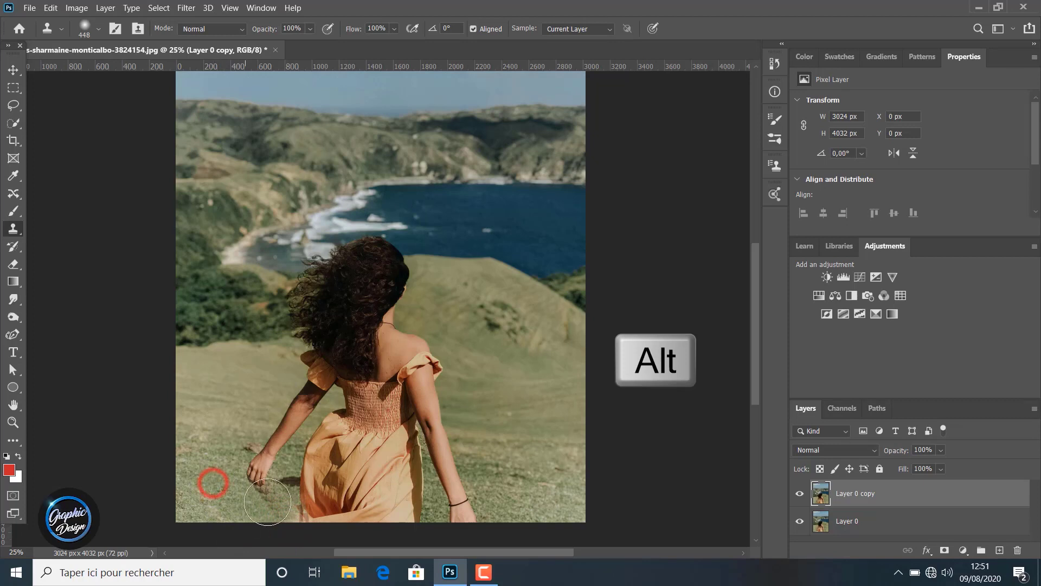
pyautogui.click(271, 508)
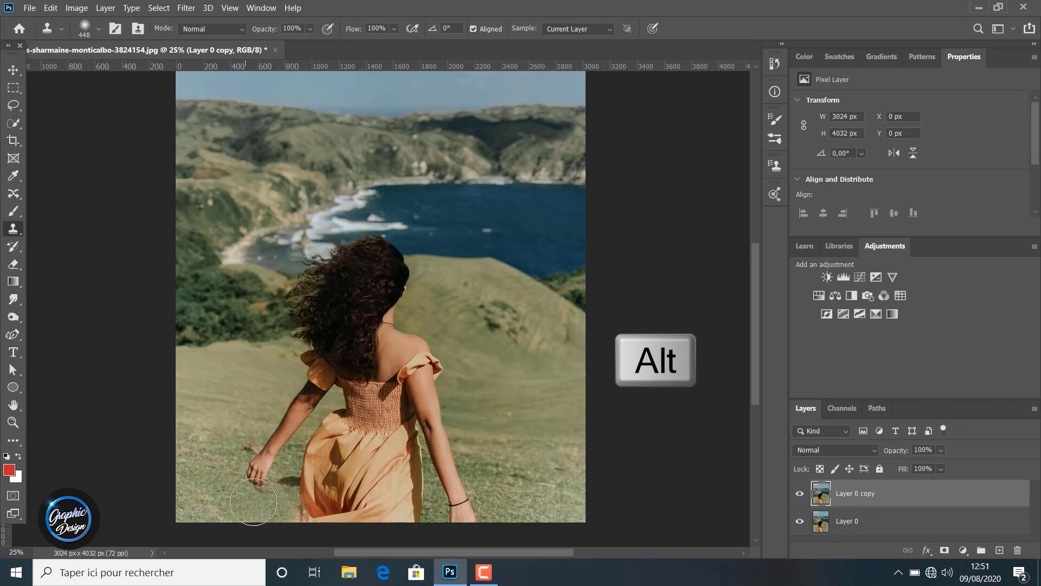
pyautogui.click(250, 485)
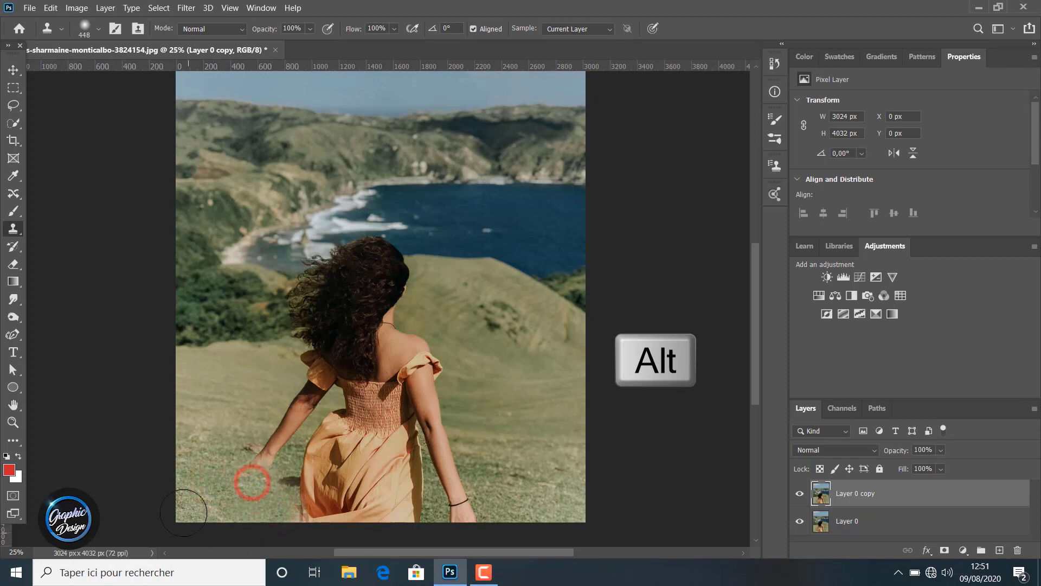
# Step: Clone grass over the rest of the woman's left hand and wrist and the dark shadow beside her skirt
pyautogui.keyDown('alt'); pyautogui.click(213, 464); pyautogui.keyUp('alt')
pyautogui.click(247, 466)
pyautogui.click(258, 462)
pyautogui.click(262, 459)
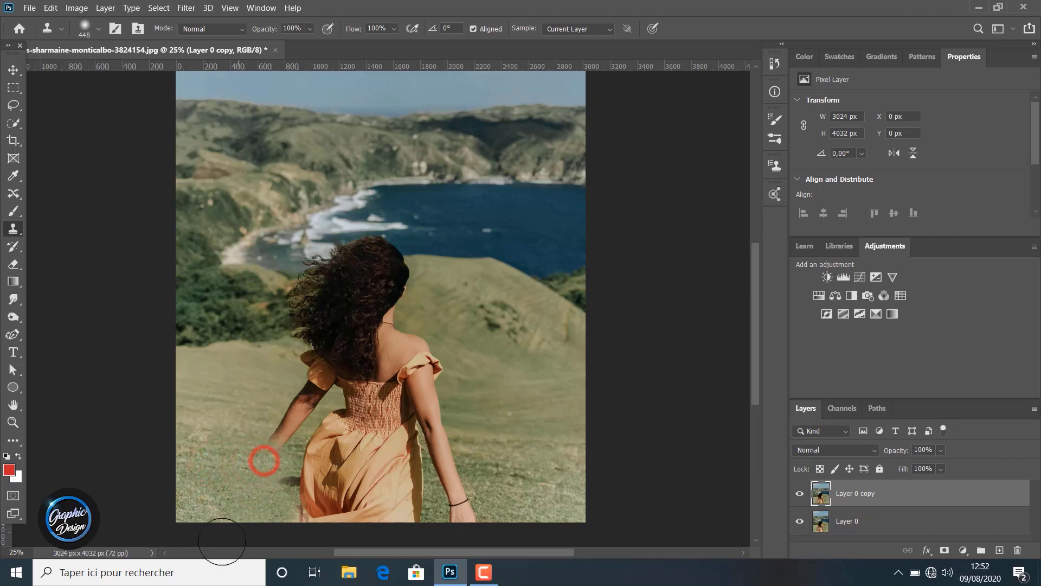
pyautogui.click(273, 447)
pyautogui.click(272, 445)
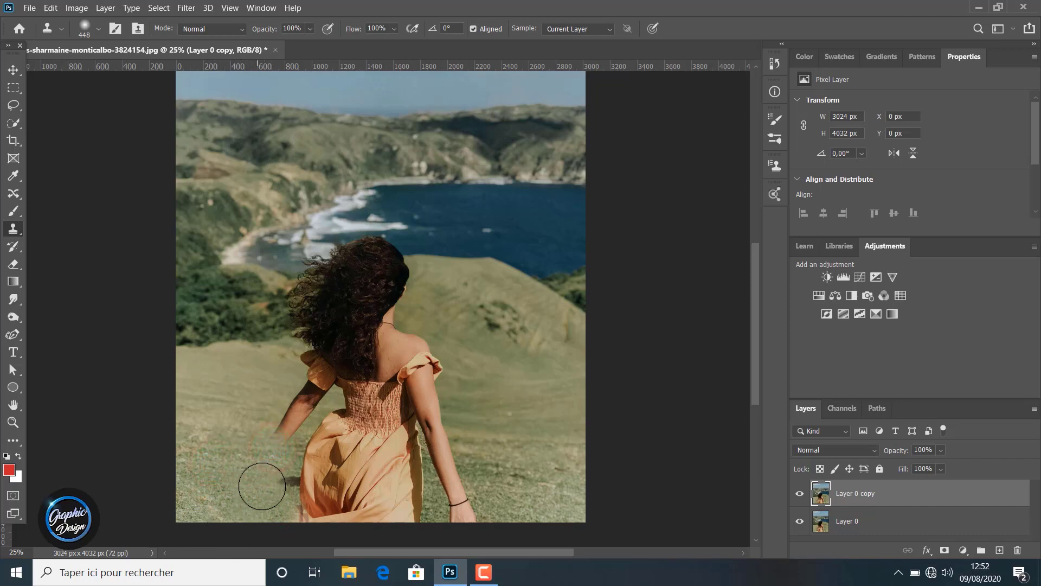
pyautogui.click(283, 481)
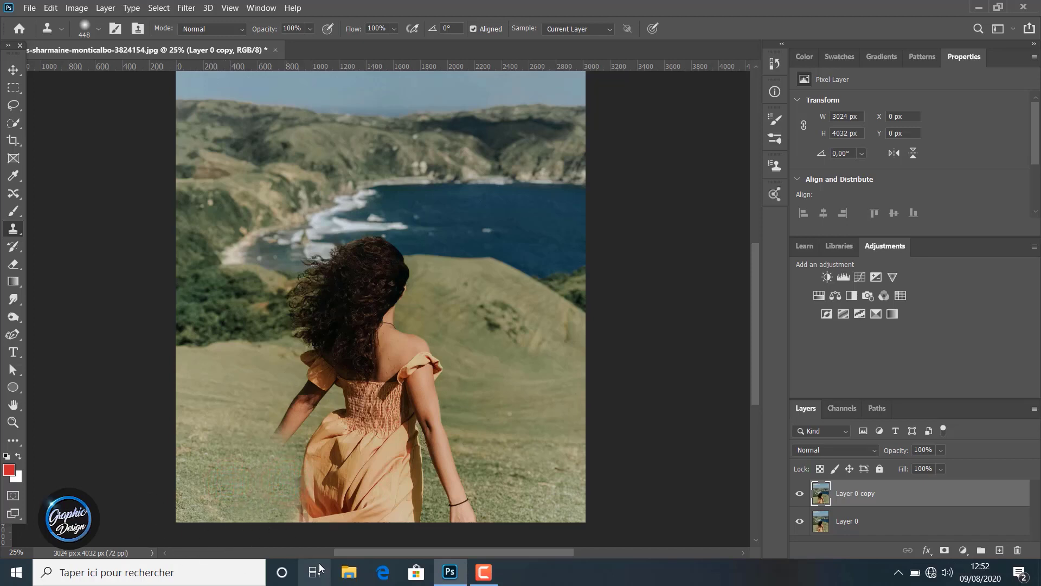
pyautogui.click(291, 520)
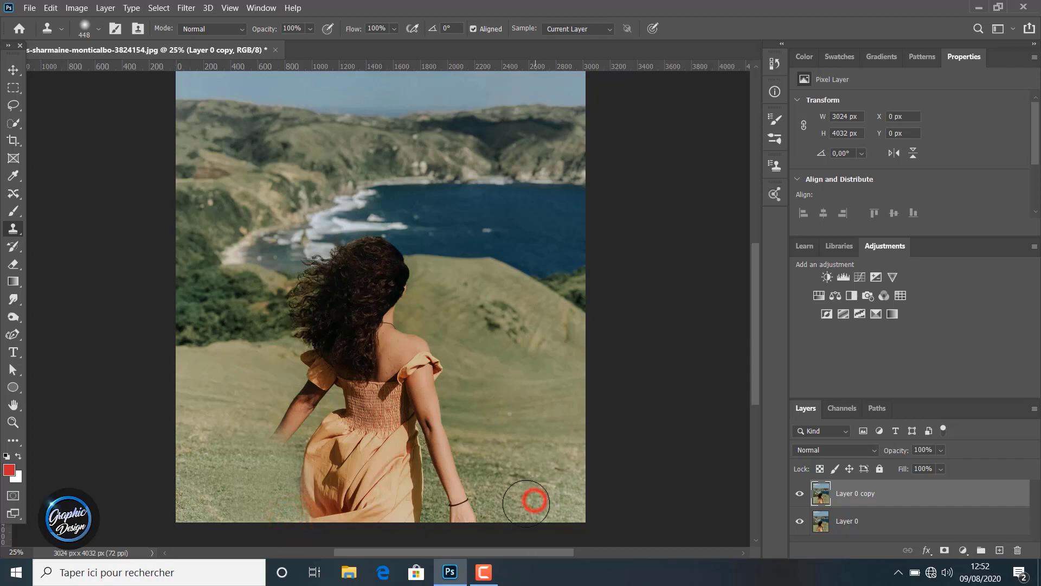
# Step: Clone the grass from the photo's lower-right area over the woman's right hand, bracelet and wrist
pyautogui.click(476, 502)
pyautogui.click(465, 507)
pyautogui.click(457, 513)
pyautogui.click(460, 520)
pyautogui.click(462, 493)
pyautogui.click(455, 488)
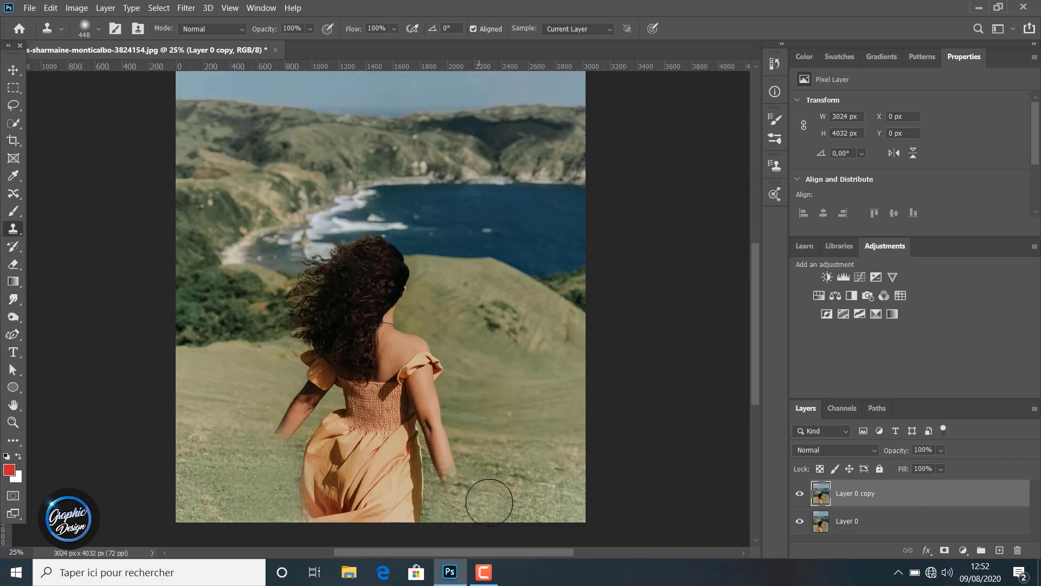
# Step: Clone grass over the lower right and middle of the skirt along the photo's bottom edge
pyautogui.click(465, 495)
pyautogui.click(449, 496)
pyautogui.click(420, 500)
pyautogui.click(396, 504)
pyautogui.click(410, 513)
pyautogui.click(371, 513)
pyautogui.click(335, 514)
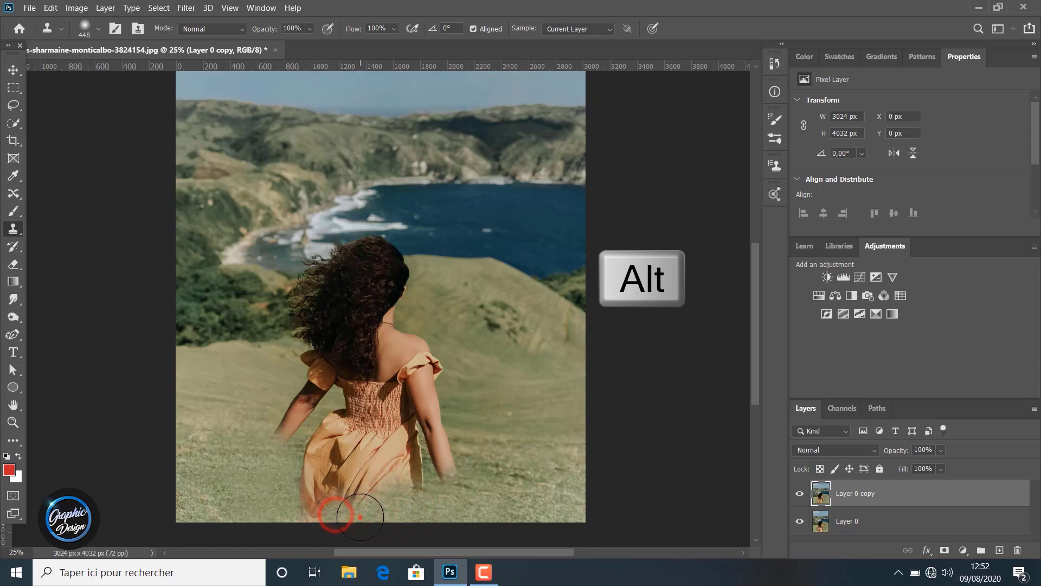
pyautogui.click(368, 493)
pyautogui.click(393, 491)
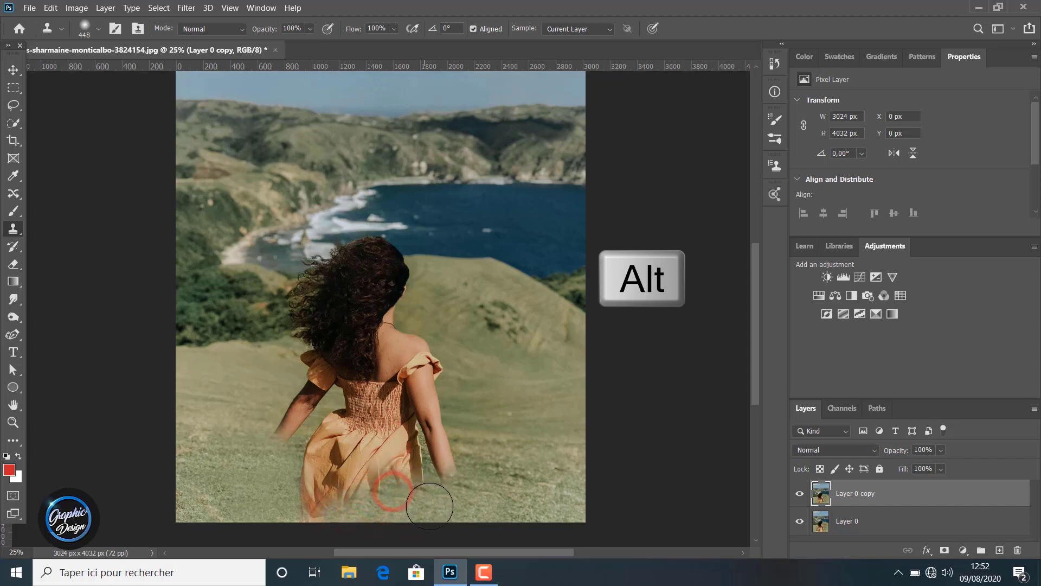
# Step: Sample grass left of the skirt and clone it over the skirt's remaining lower left and bottom part
pyautogui.click(242, 488)
pyautogui.click(300, 505)
pyautogui.click(321, 507)
pyautogui.click(305, 495)
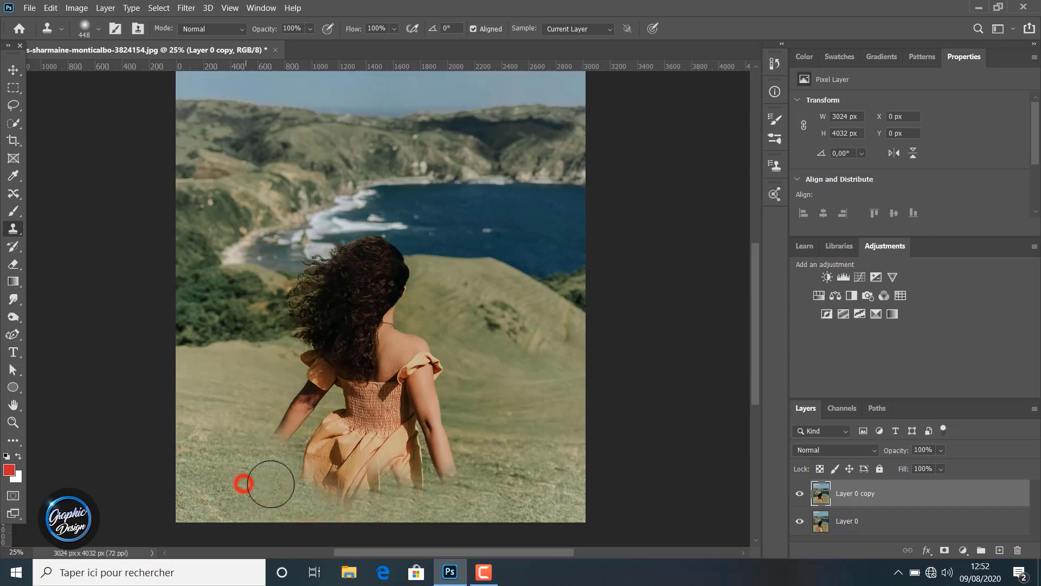
pyautogui.click(302, 481)
pyautogui.click(333, 489)
pyautogui.click(364, 501)
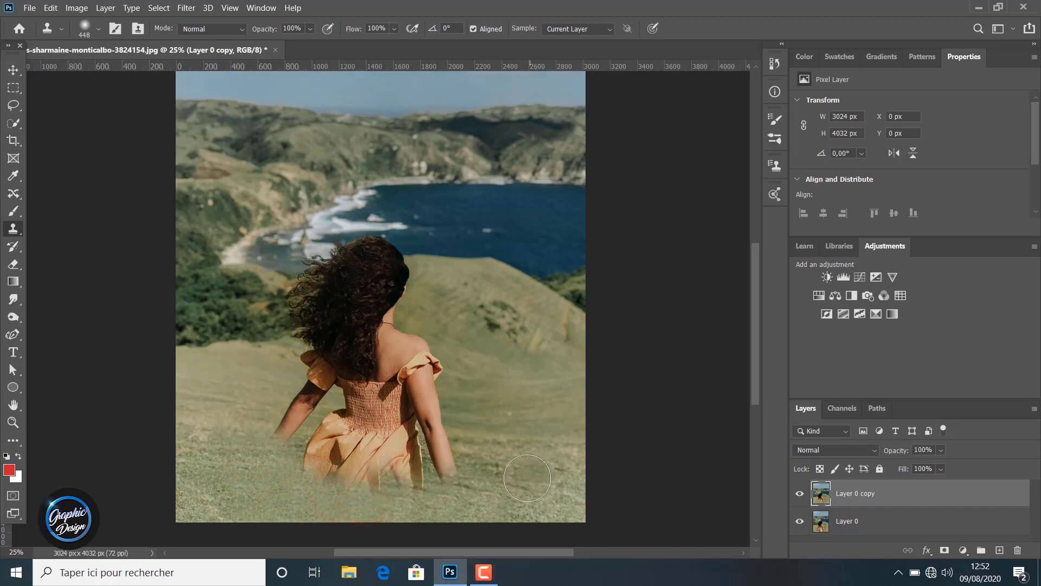
# Step: Sample grass to the woman's right and clone it over her right wrist stub and the skirt's lower right edge
pyautogui.click(506, 473)
pyautogui.click(508, 479)
pyautogui.click(449, 479)
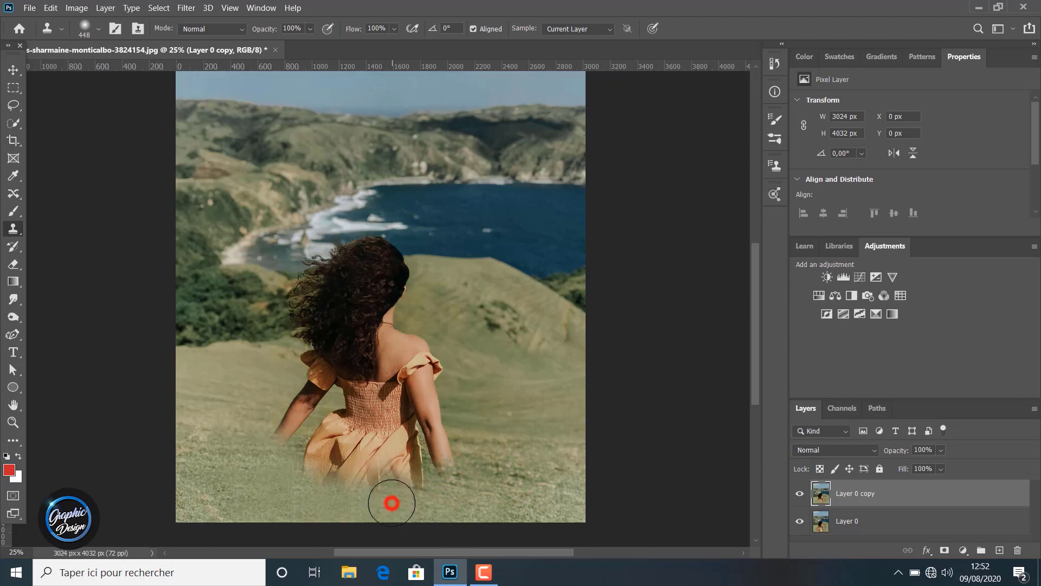
pyautogui.click(420, 483)
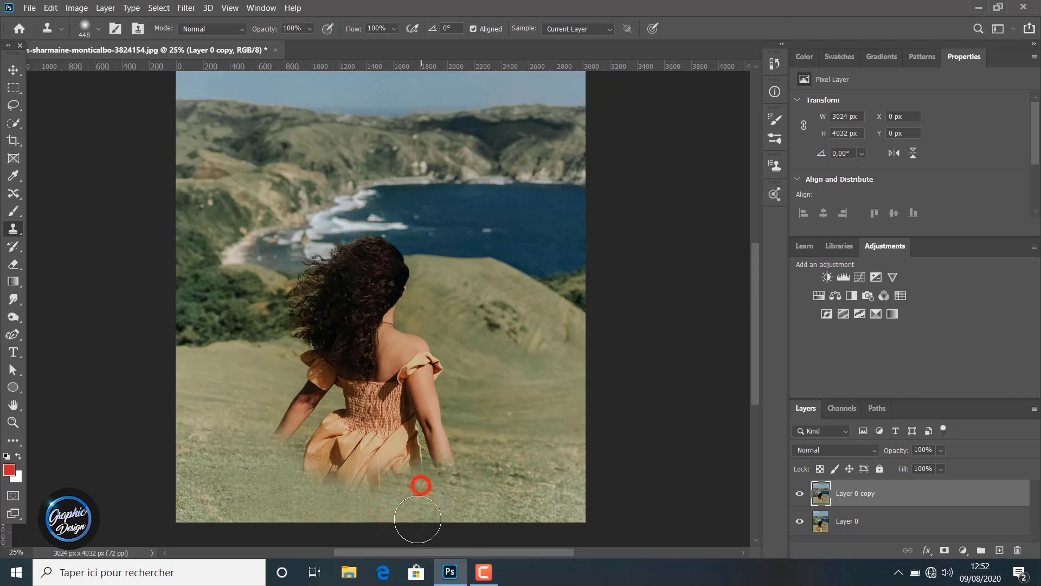
pyautogui.click(456, 475)
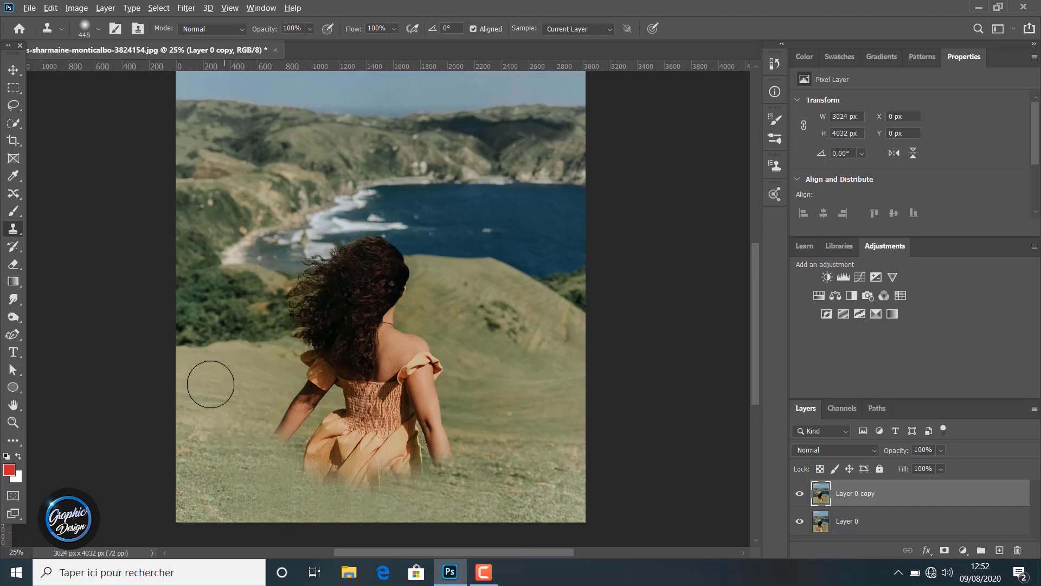
# Step: Set the soft round clone brush to 850 px and clone grass over the lower ends of both forearms
pyautogui.click(99, 29)
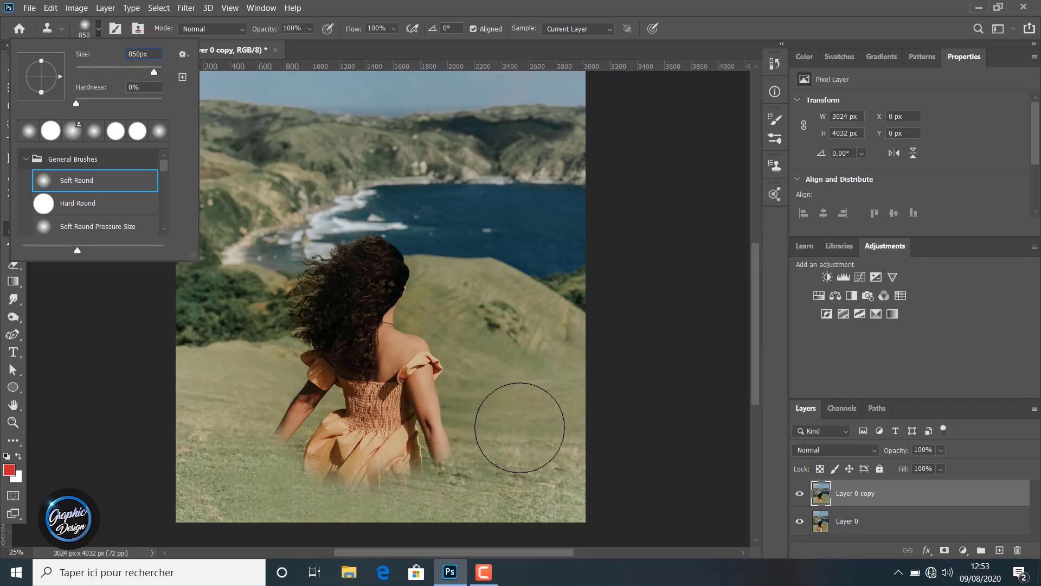
pyautogui.keyDown('alt'); pyautogui.click(520, 427); pyautogui.keyUp('alt')
pyautogui.moveTo(470, 431); pyautogui.dragTo(455, 446)
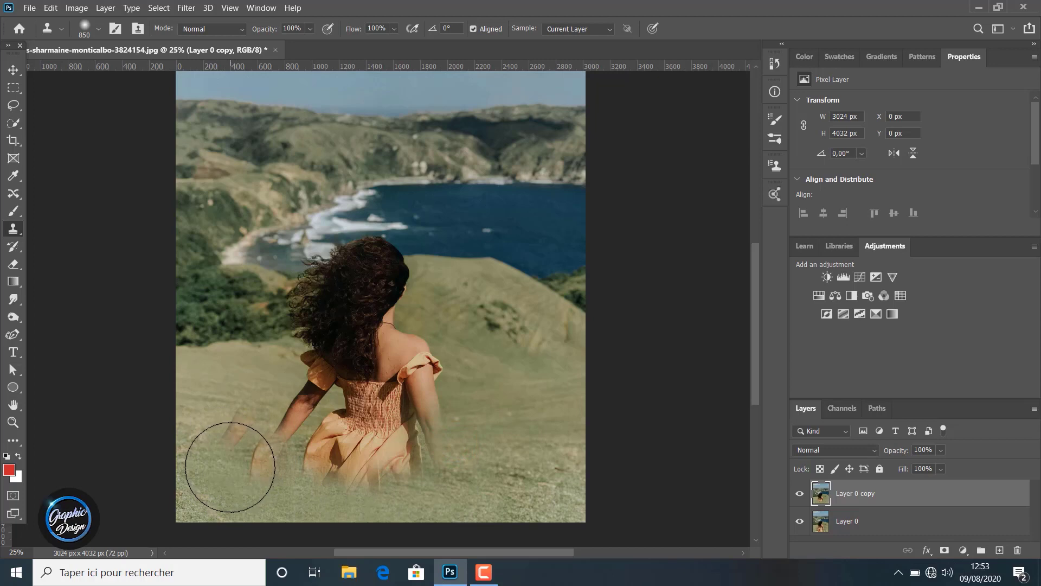
pyautogui.moveTo(223, 471)
pyautogui.mouseDown()
pyautogui.moveTo(274, 412)
pyautogui.moveTo(272, 441)
pyautogui.moveTo(302, 499)
pyautogui.moveTo(338, 488)
pyautogui.mouseUp()
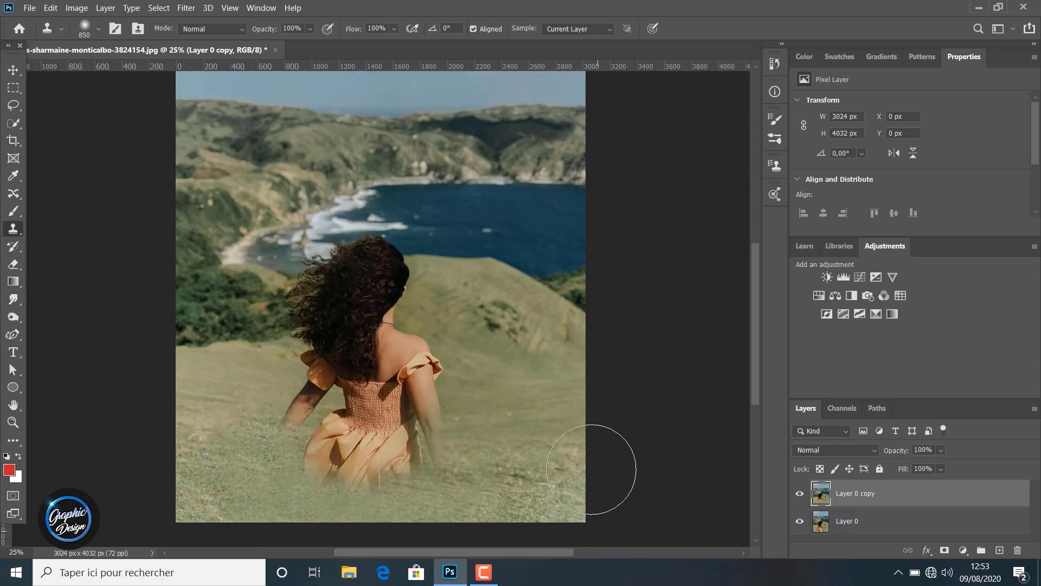
# Step: Clone grass over the woman's right forearm and the skirt's right side, undoing the stroke that spreads too far
pyautogui.moveTo(511, 415); pyautogui.dragTo(427, 425)
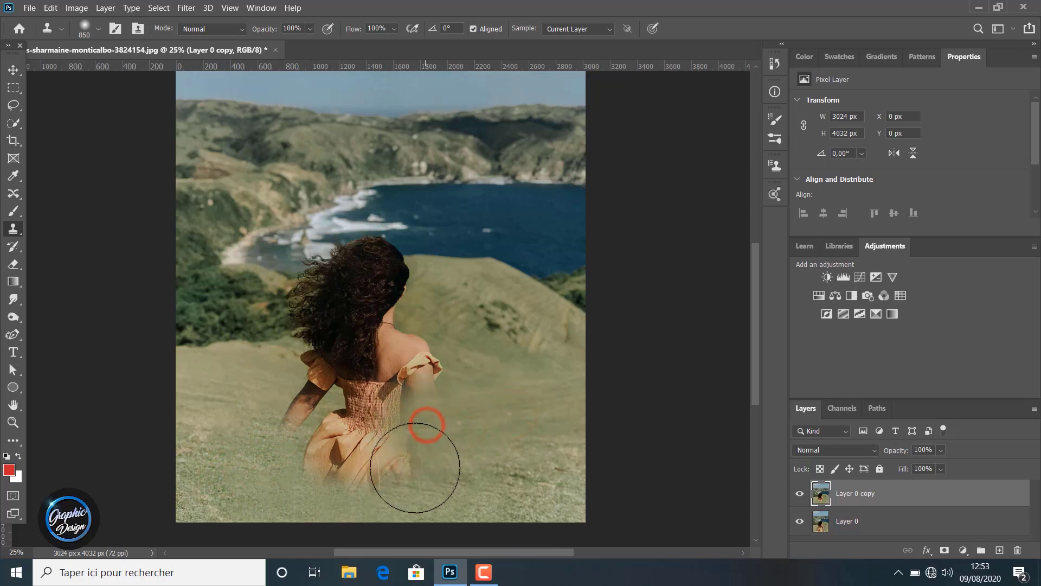
pyautogui.hotkey('ctrl', 'z')
pyautogui.click(433, 474)
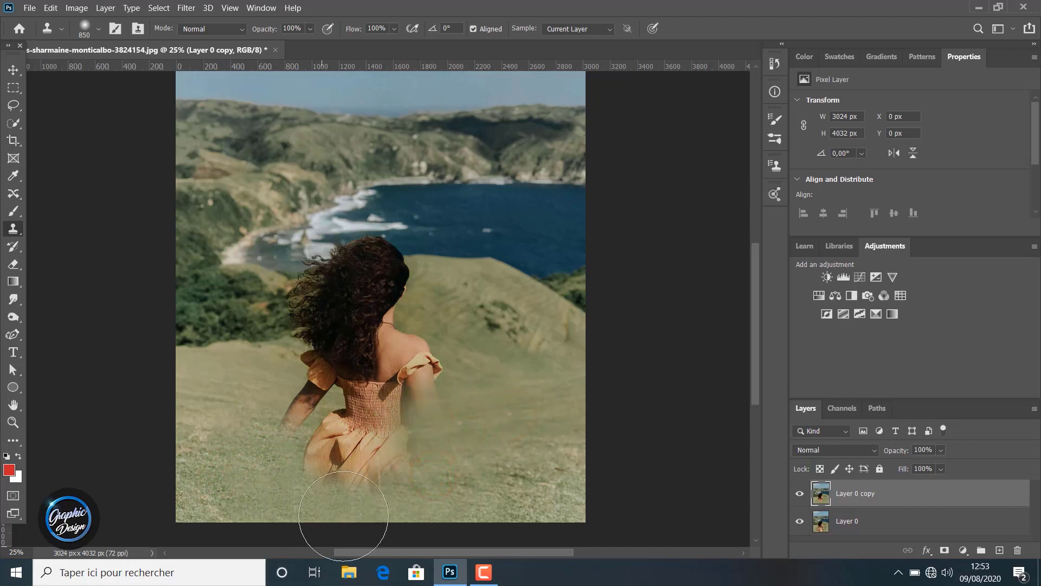
pyautogui.click(390, 476)
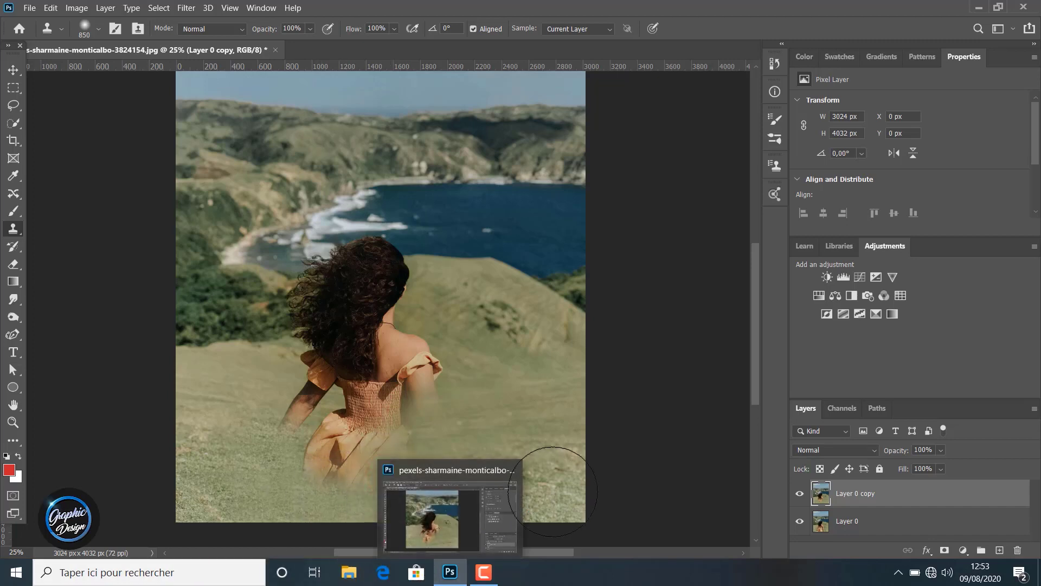
# Step: Resample grass on the right side of the photo and clone it over the lower skirt and its left edge
pyautogui.click(537, 475)
pyautogui.click(337, 480)
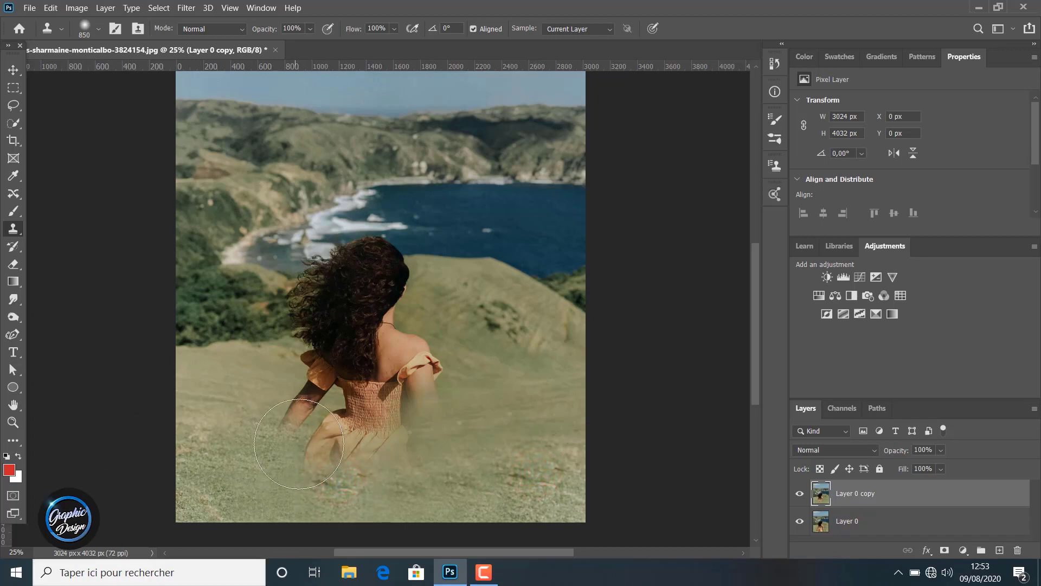
pyautogui.click(299, 447)
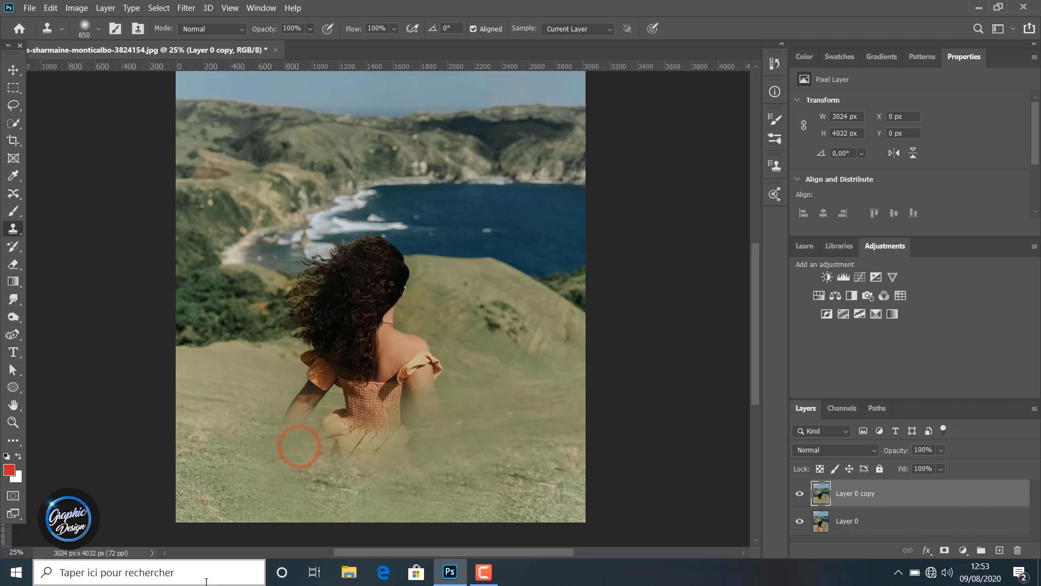
pyautogui.click(256, 429)
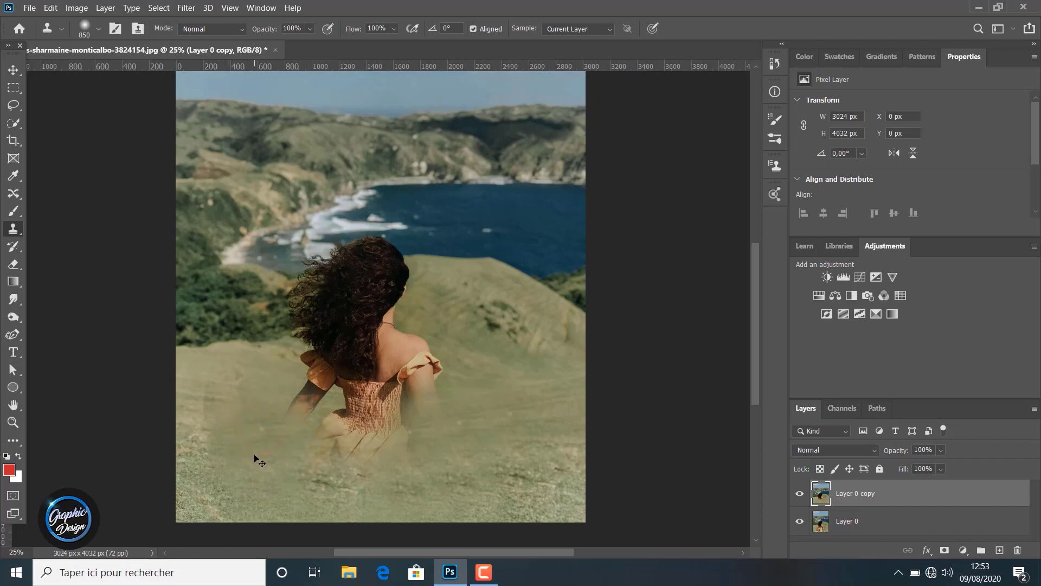
pyautogui.click(228, 403)
pyautogui.hotkey('ctrl', 'z')
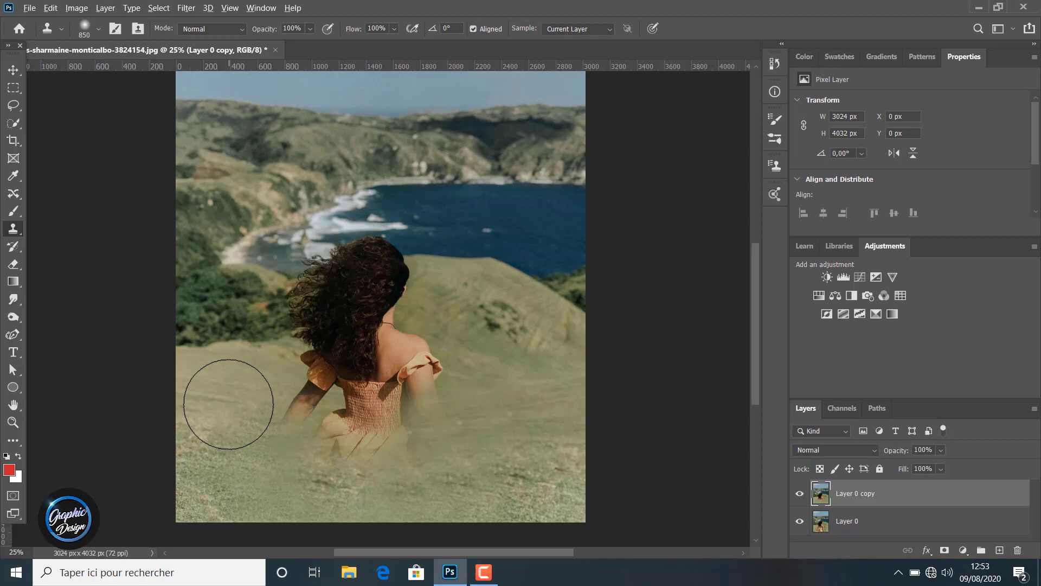
pyautogui.click(286, 420)
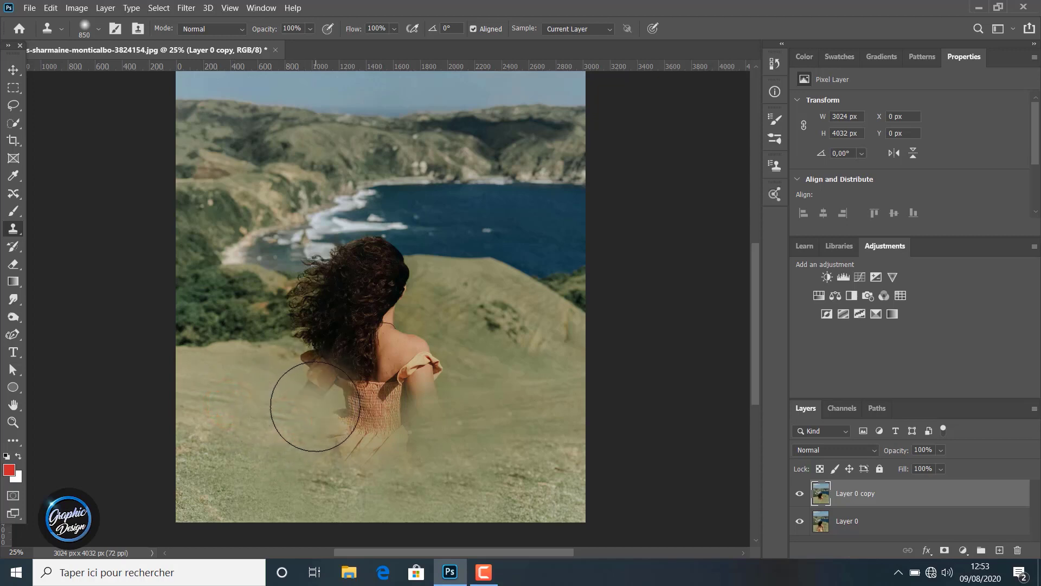
pyautogui.hotkey('ctrl', 'z')
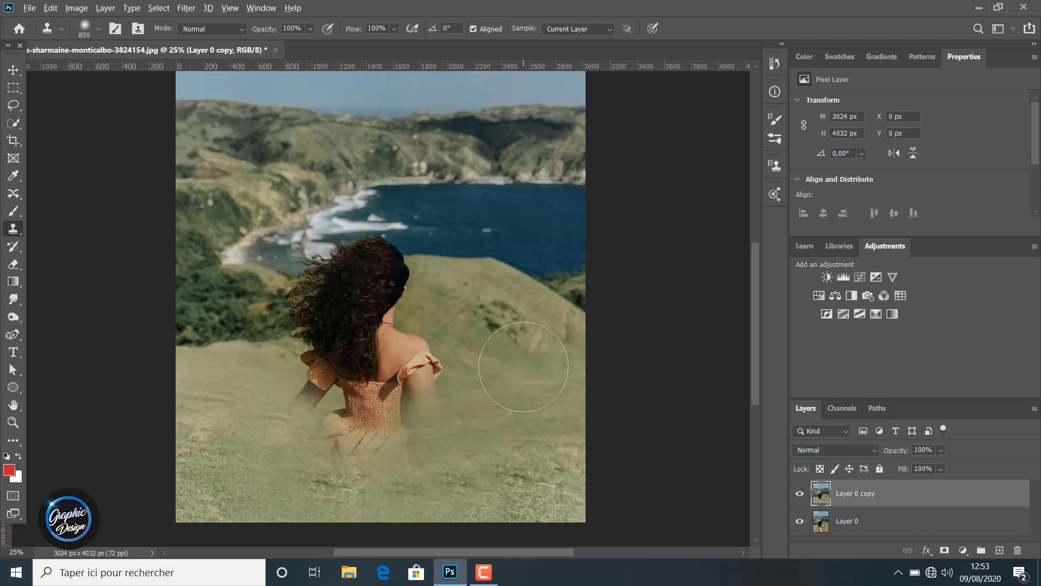
pyautogui.click(440, 380)
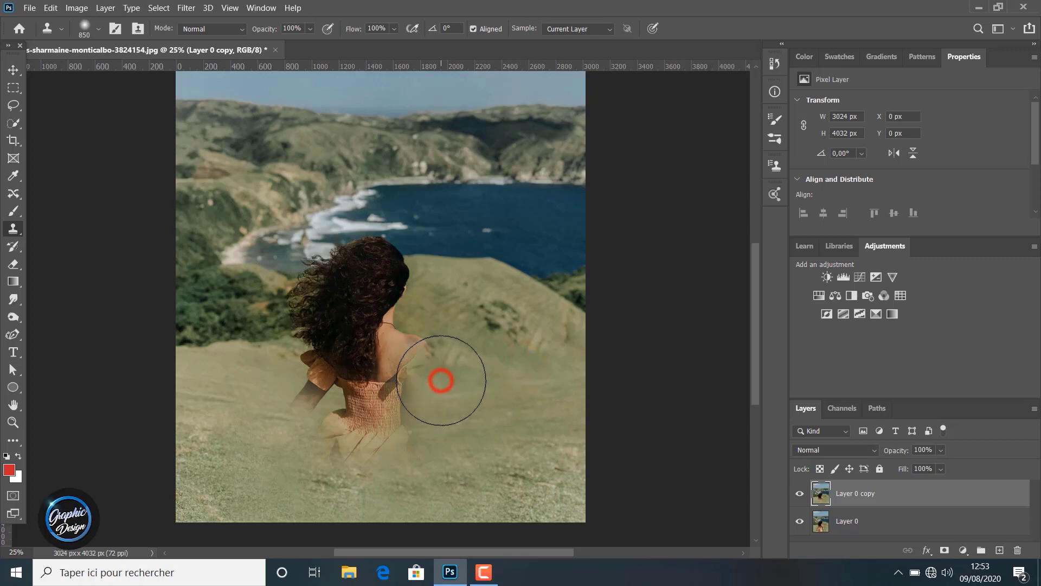
pyautogui.hotkey('ctrl', 'z')
pyautogui.hotkey('ctrl', 'z')
# Step: Sample grass to the right of the skirt and clone it over the skirt's lower edge
pyautogui.keyDown('alt'); pyautogui.click(493, 452); pyautogui.keyUp('alt')
pyautogui.click(367, 465)
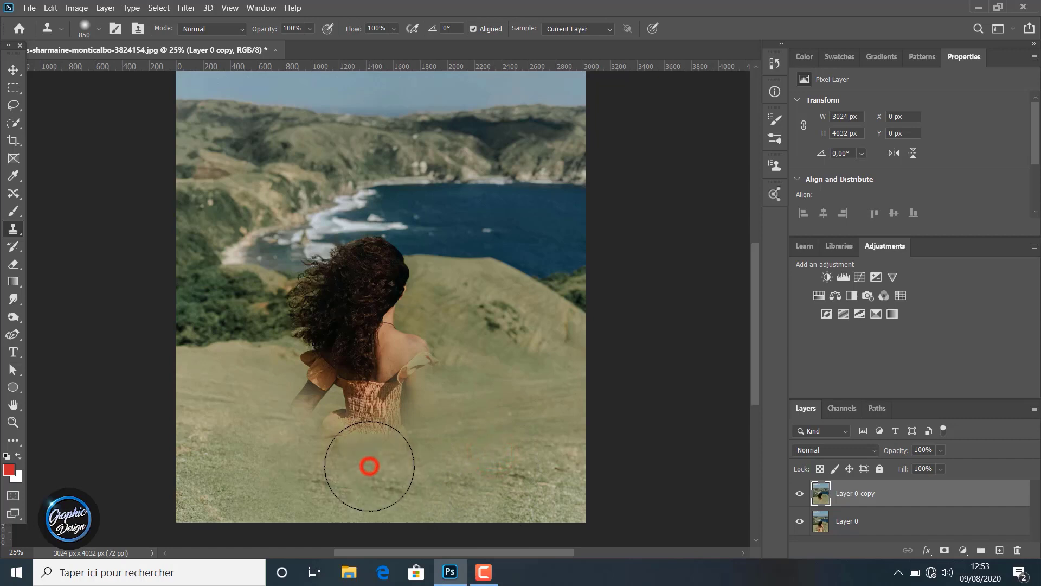
pyautogui.click(407, 460)
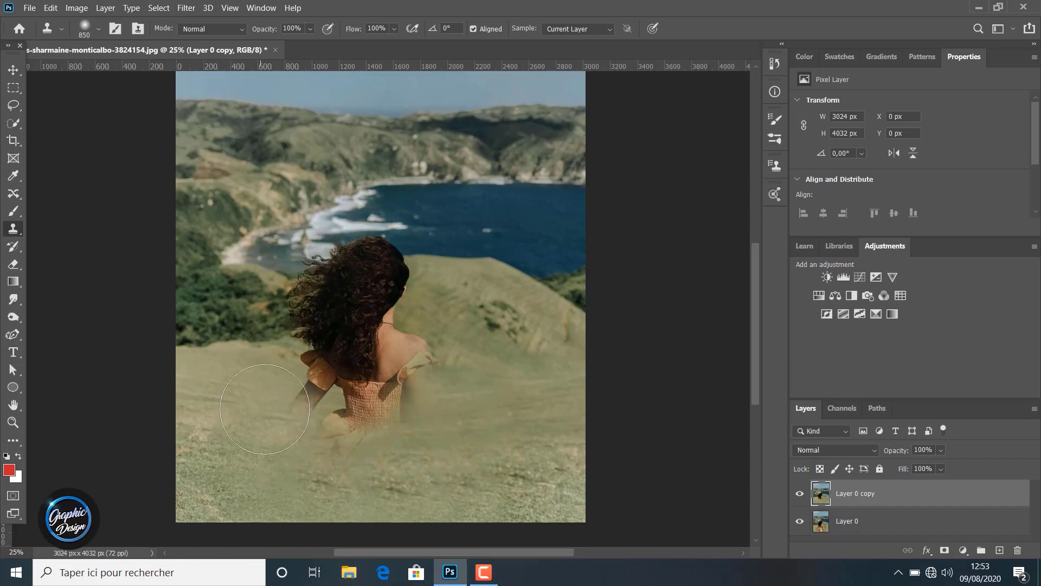
pyautogui.click(203, 325)
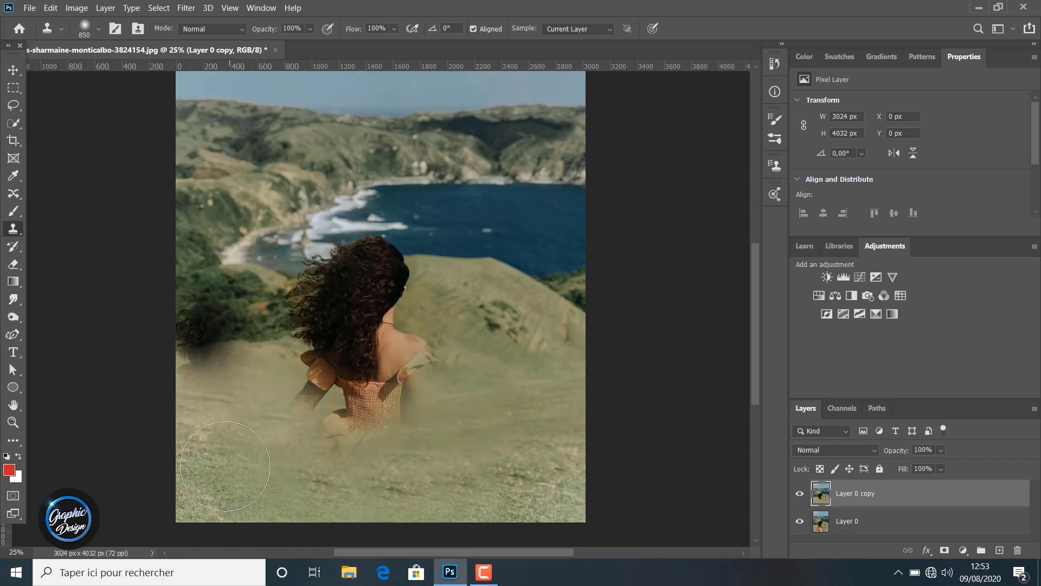
pyautogui.hotkey('ctrl', 'z')
pyautogui.click(230, 429)
pyautogui.hotkey('ctrl', 'z')
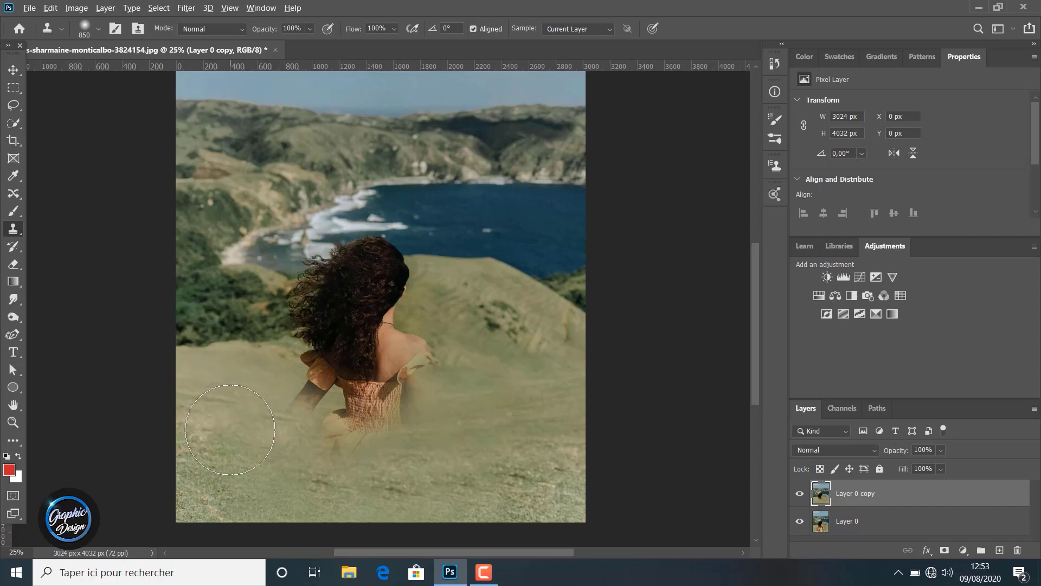
# Step: Resample grass on both sides and clone it over the left forearm, the right upper arm and the skirt up to the waist
pyautogui.keyDown('alt'); pyautogui.click(230, 430); pyautogui.keyUp('alt')
pyautogui.click(295, 423)
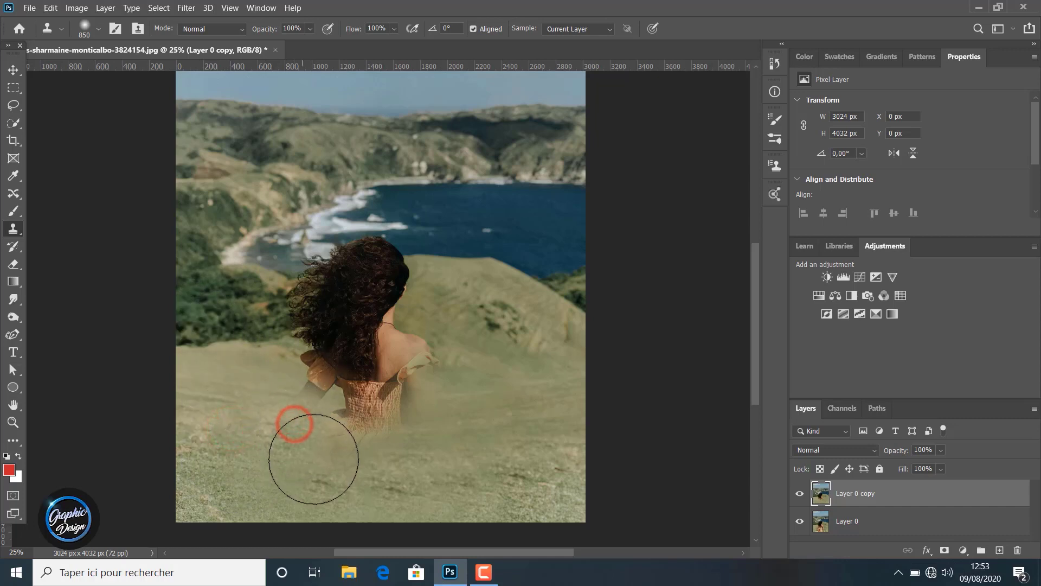
pyautogui.keyDown('alt'); pyautogui.click(527, 382); pyautogui.keyUp('alt')
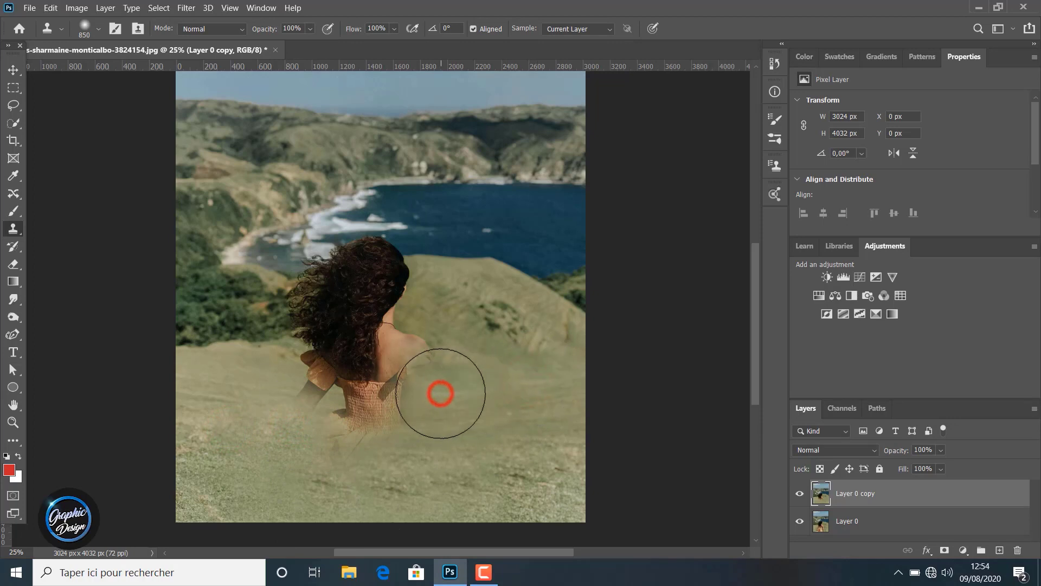
pyautogui.moveTo(441, 393); pyautogui.dragTo(365, 432)
pyautogui.click(342, 437)
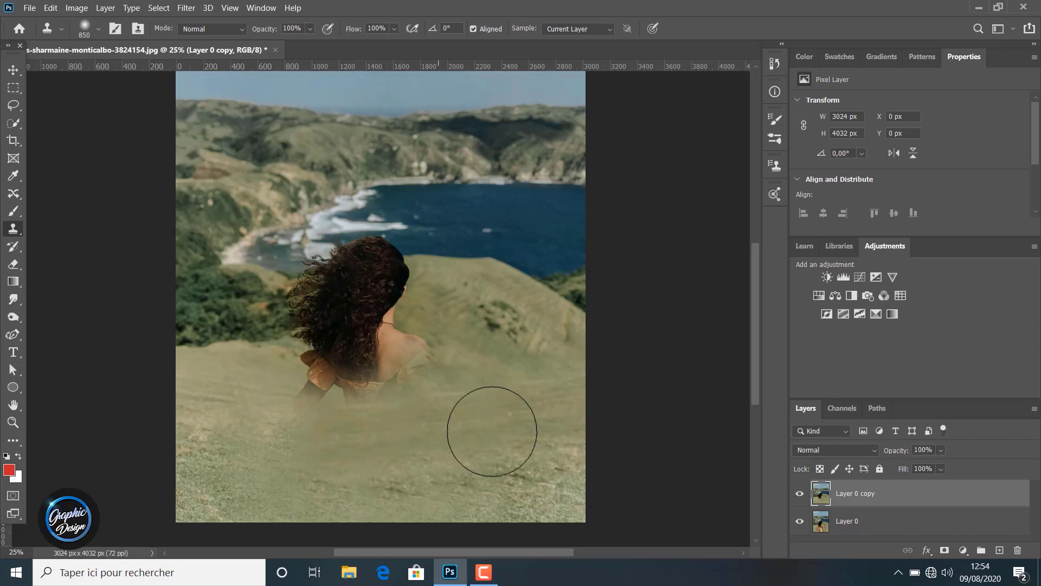
# Step: Undo the hillside stroke over the right shoulder and clone grass across the remaining bodice below the hair
pyautogui.keyDown('alt'); pyautogui.click(494, 317); pyautogui.keyUp('alt')
pyautogui.click(424, 339)
pyautogui.hotkey('ctrl', 'z')
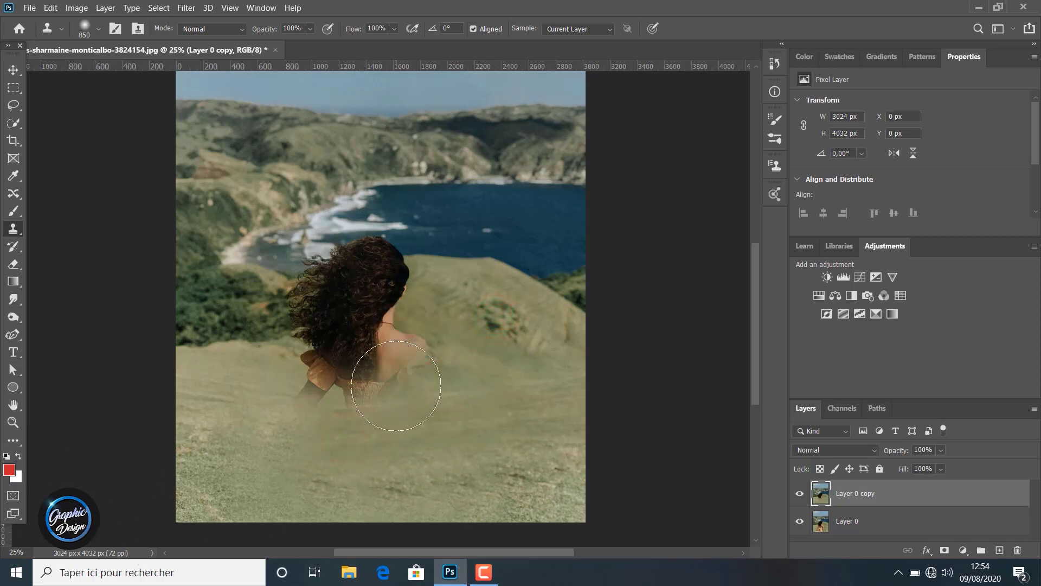
pyautogui.moveTo(395, 385); pyautogui.dragTo(332, 390)
# Step: Set the clone brush to 464 px and clone the sampled hillside over the woman's neck
pyautogui.click(98, 28)
pyautogui.click(154, 73)
pyautogui.click(435, 315)
pyautogui.click(409, 319)
pyautogui.click(391, 321)
# Step: Clone grass from both sides over the lower back and the left upper arm
pyautogui.click(467, 383)
pyautogui.click(397, 393)
pyautogui.click(360, 403)
pyautogui.keyDown('alt'); pyautogui.click(225, 393); pyautogui.keyUp('alt')
pyautogui.click(306, 398)
pyautogui.click(310, 382)
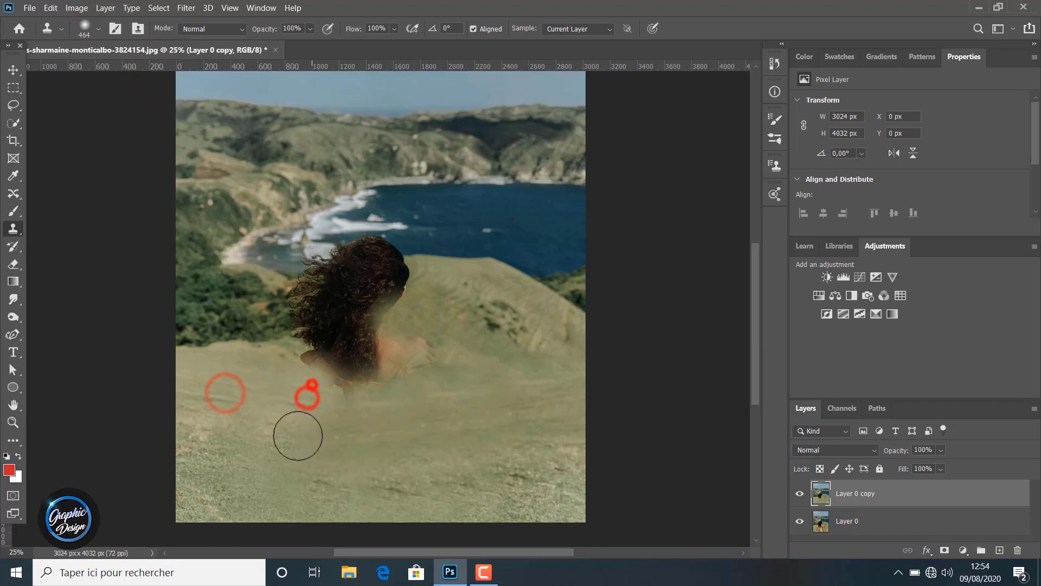
# Step: Resample grass on the right and left and clone it below the back and over the left sleeve
pyautogui.click(494, 401)
pyautogui.click(413, 402)
pyautogui.click(375, 403)
pyautogui.click(349, 413)
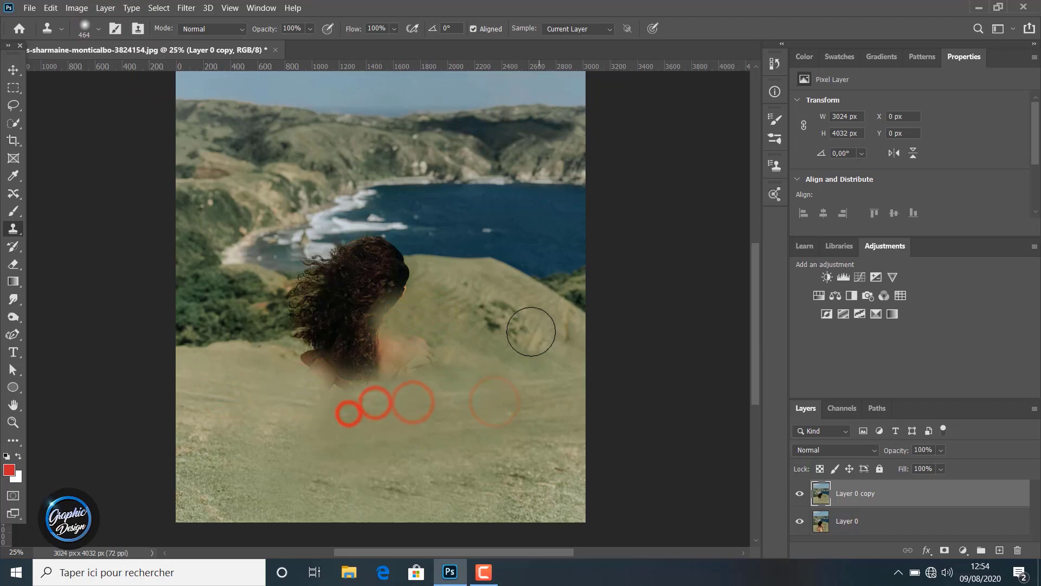
pyautogui.click(270, 362)
pyautogui.moveTo(293, 371); pyautogui.dragTo(309, 378)
# Step: Clone sampled grass over the outer right shoulder and the dress remnants beneath the hair
pyautogui.click(495, 365)
pyautogui.click(429, 369)
pyautogui.click(363, 432)
pyautogui.click(348, 396)
pyautogui.click(304, 418)
pyautogui.click(326, 390)
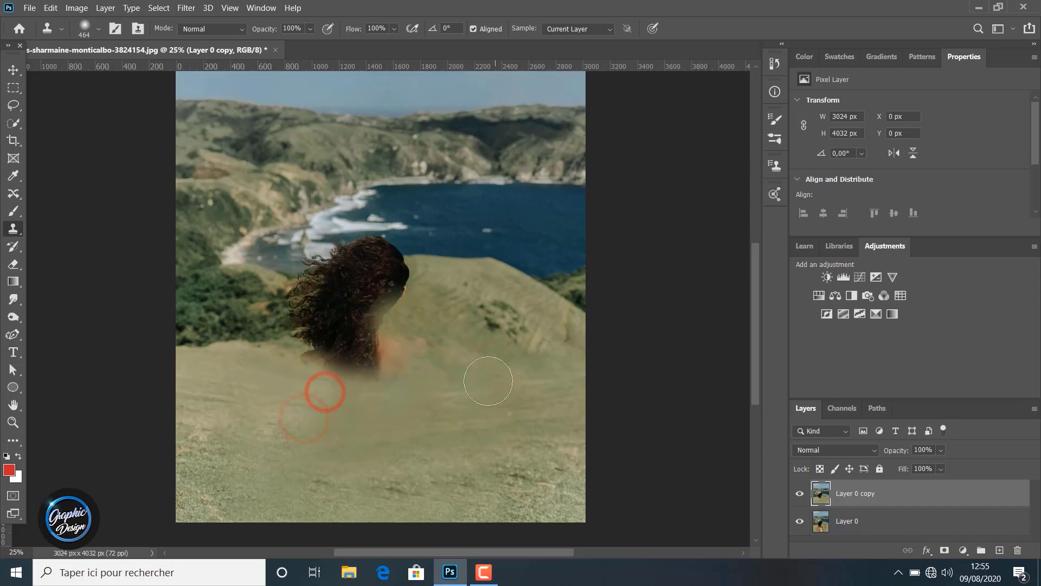
# Step: Clone the hillside over the woman's face profile and grass over the bottom of her right shoulder
pyautogui.click(439, 280)
pyautogui.click(411, 275)
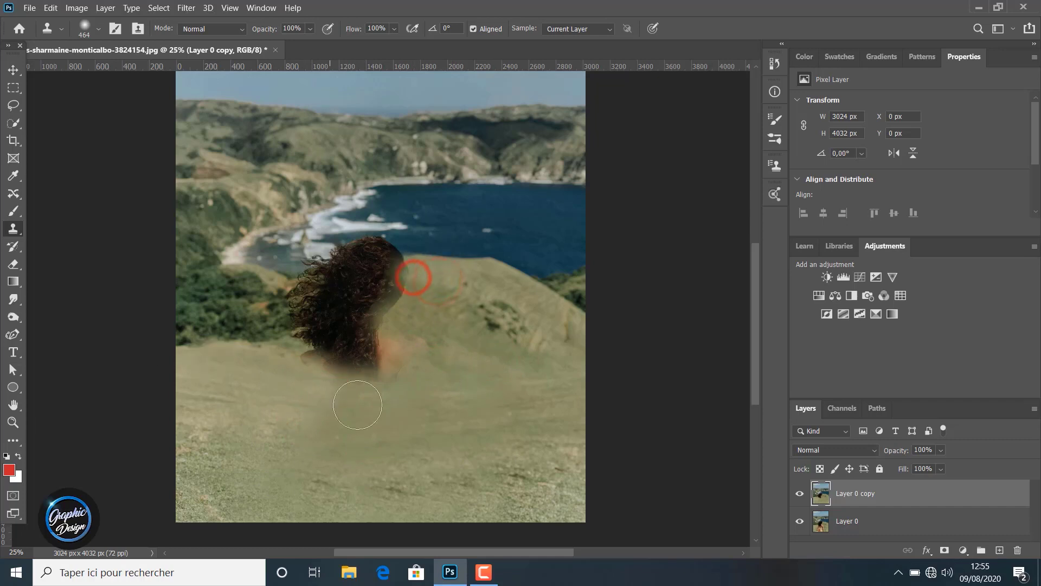
pyautogui.click(448, 370)
pyautogui.click(393, 381)
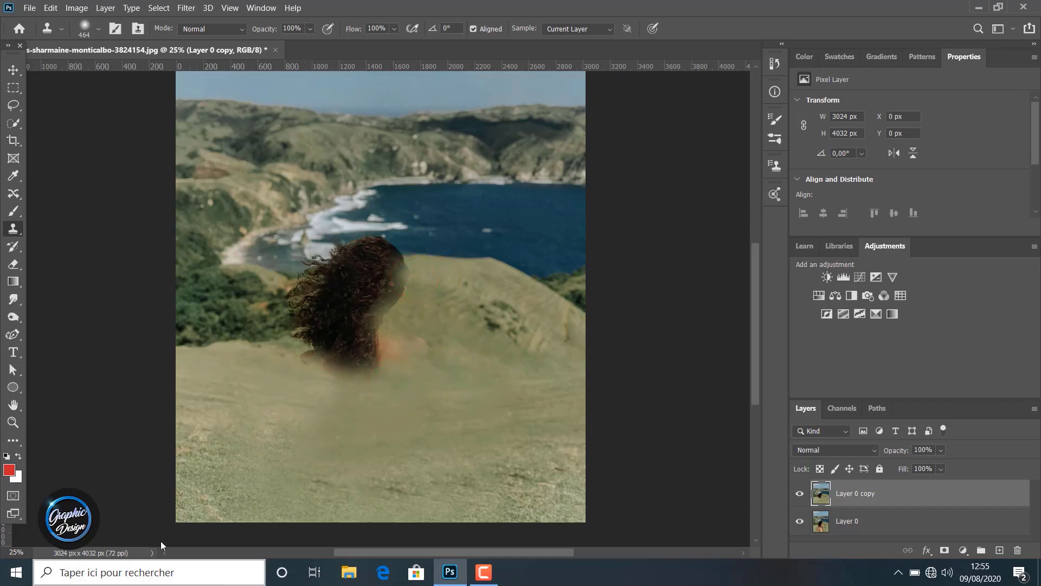
# Step: Clone the bushes over the hair's upper left side and grass over the left sleeve remnant
pyautogui.keyDown('alt'); pyautogui.click(253, 303); pyautogui.keyUp('alt')
pyautogui.click(316, 281)
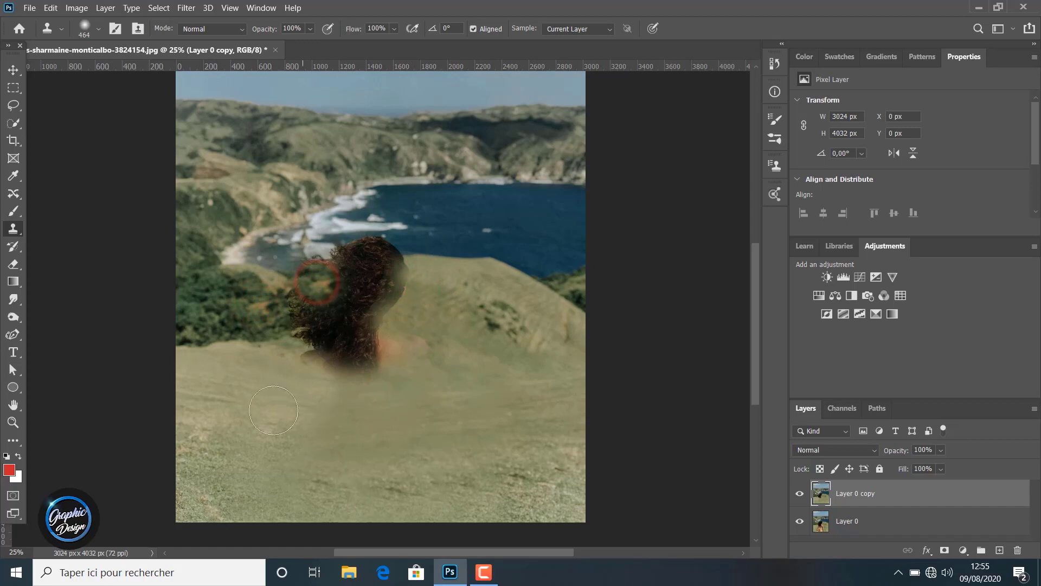
pyautogui.keyDown('alt'); pyautogui.click(263, 390); pyautogui.keyUp('alt')
pyautogui.click(316, 356)
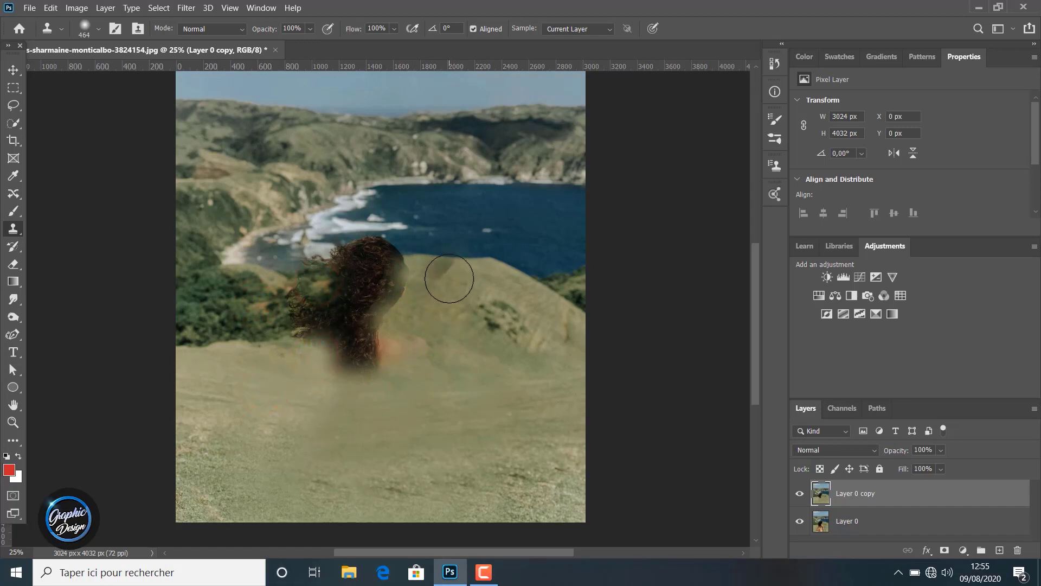
# Step: Clone the hillside over the right side of the head and grass over the remaining right shoulder
pyautogui.keyDown('alt'); pyautogui.click(443, 279); pyautogui.keyUp('alt')
pyautogui.click(419, 280)
pyautogui.click(400, 277)
pyautogui.keyDown('alt'); pyautogui.click(455, 359); pyautogui.keyUp('alt')
pyautogui.click(418, 354)
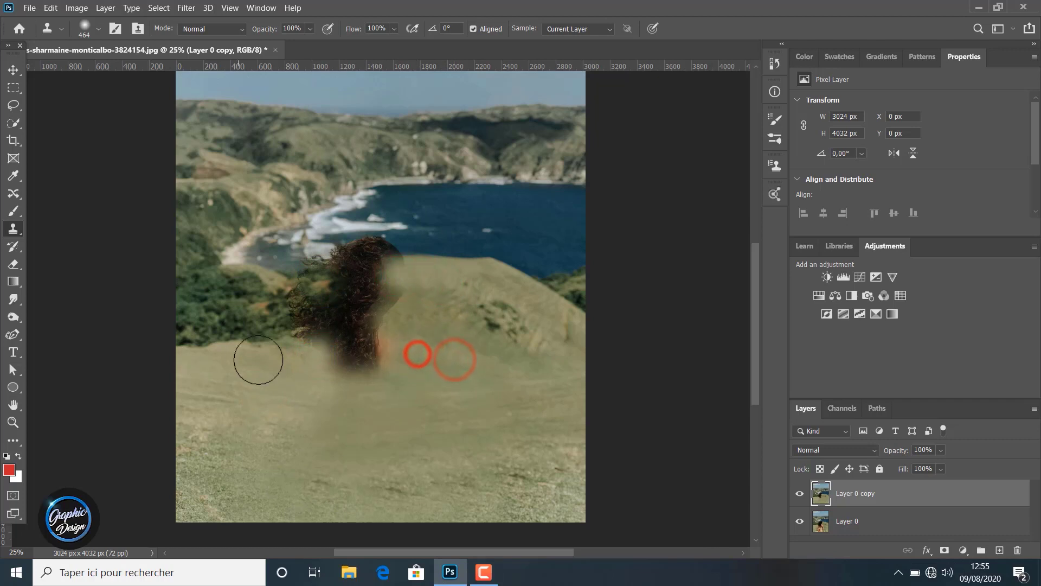
# Step: Clone grass from both sides over the lower left and bottom ends of the hair
pyautogui.keyDown('alt'); pyautogui.click(258, 360); pyautogui.keyUp('alt')
pyautogui.click(293, 356)
pyautogui.keyDown('alt'); pyautogui.click(406, 395); pyautogui.keyUp('alt')
pyautogui.click(383, 376)
pyautogui.keyDown('alt'); pyautogui.click(298, 405); pyautogui.keyUp('alt')
pyautogui.click(343, 375)
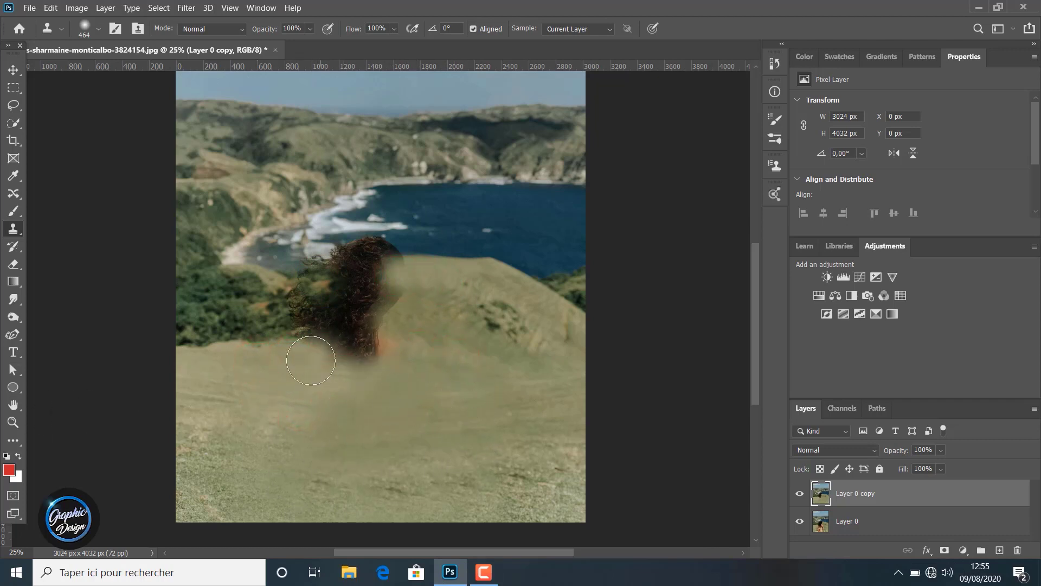
# Step: Sample the bushes on the left and clone them repeatedly over the hair's left side
pyautogui.keyDown('alt'); pyautogui.click(256, 318); pyautogui.keyUp('alt')
pyautogui.click(291, 307)
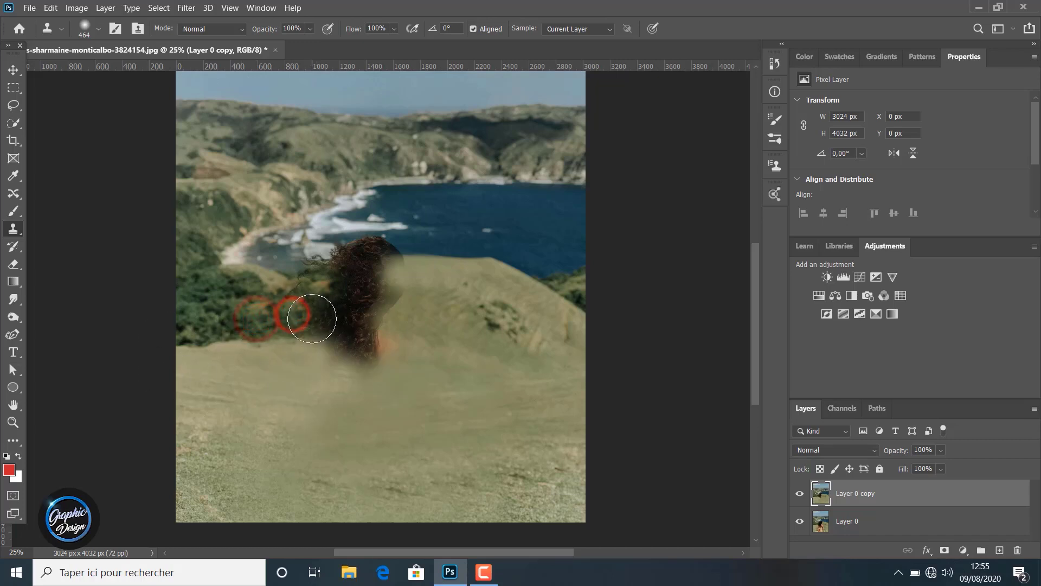
pyautogui.click(307, 315)
pyautogui.click(298, 310)
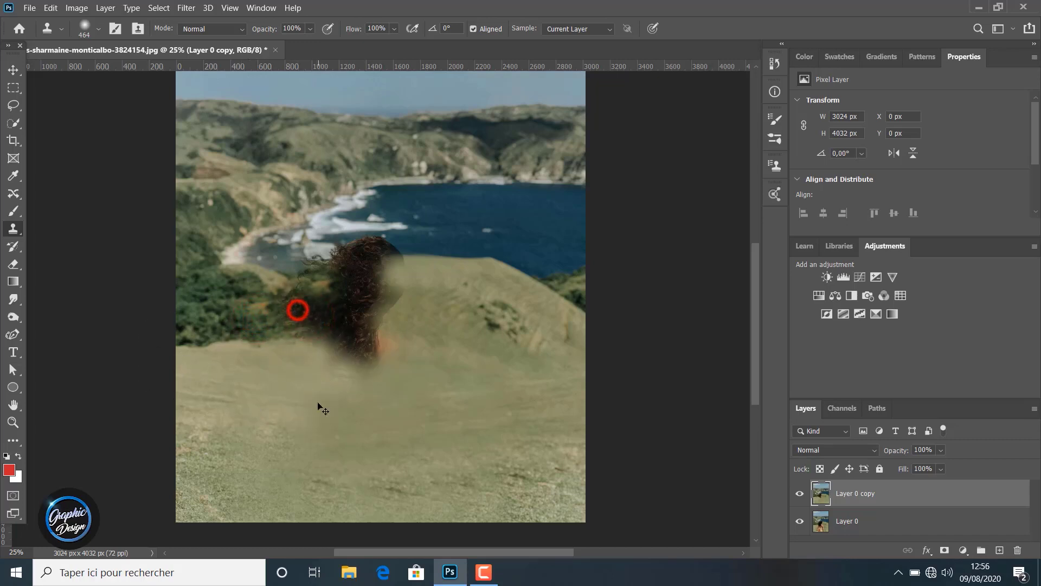
pyautogui.keyDown('alt'); pyautogui.click(261, 321); pyautogui.keyUp('alt')
pyautogui.click(297, 318)
# Step: Resample grass around the hair and clone it over the leftover skin patch and the hair's bottom tip
pyautogui.keyDown('alt'); pyautogui.click(436, 364); pyautogui.keyUp('alt')
pyautogui.click(400, 361)
pyautogui.keyDown('alt'); pyautogui.click(279, 365); pyautogui.keyUp('alt')
pyautogui.click(344, 365)
pyautogui.keyDown('alt'); pyautogui.click(424, 391); pyautogui.keyUp('alt')
pyautogui.click(372, 369)
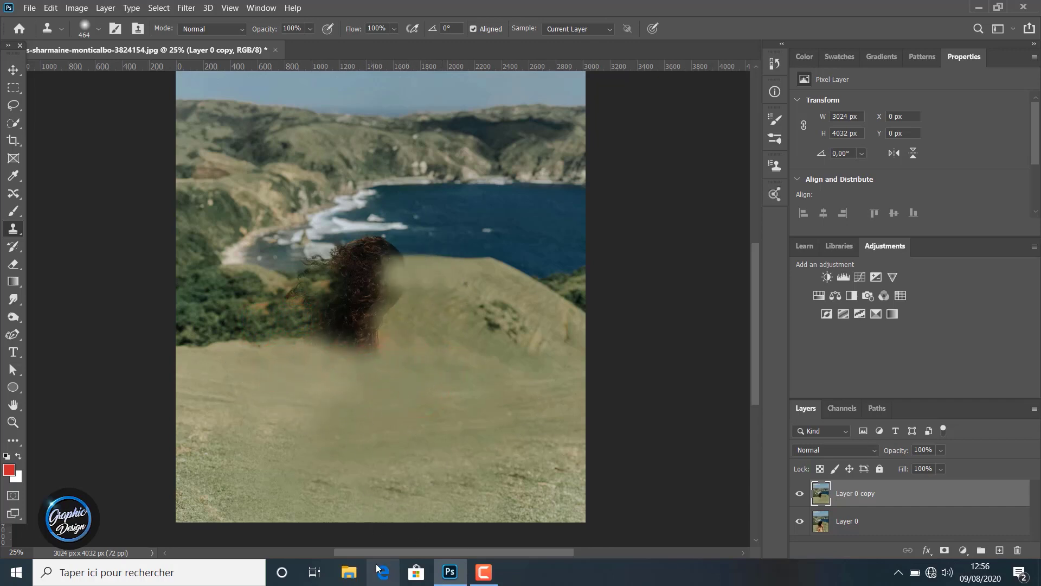
# Step: Set the clone brush to 202 px and clone the hillside across the middle of the hair and bushes along its left edge
pyautogui.click(99, 29)
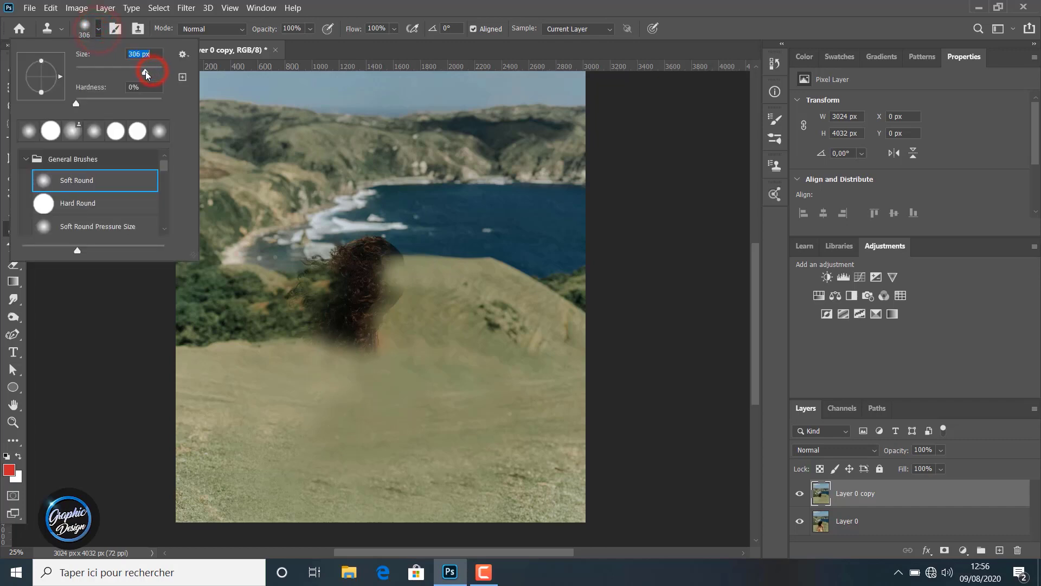
pyautogui.moveTo(145, 73); pyautogui.dragTo(139, 73)
pyautogui.keyDown('alt'); pyautogui.click(418, 269); pyautogui.keyUp('alt')
pyautogui.click(382, 272)
pyautogui.click(360, 273)
pyautogui.click(372, 272)
pyautogui.click(396, 263)
pyautogui.click(402, 270)
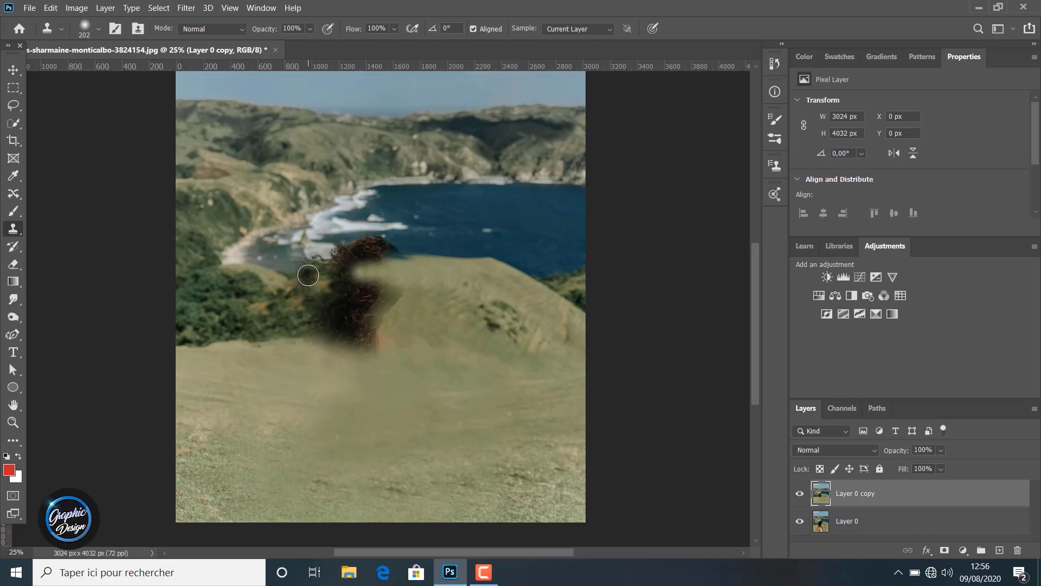
pyautogui.click(344, 268)
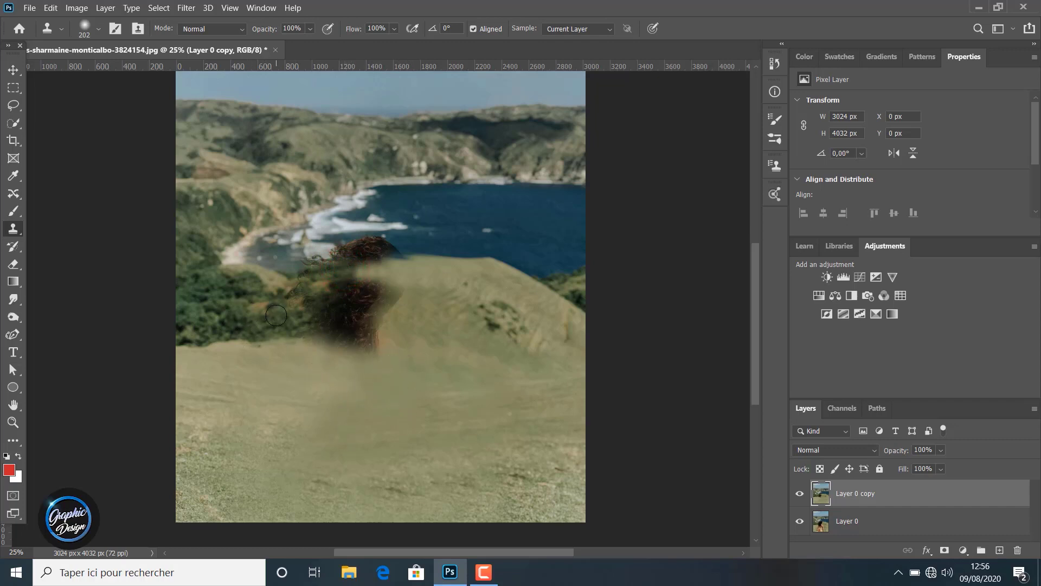
pyautogui.moveTo(307, 320); pyautogui.dragTo(326, 319)
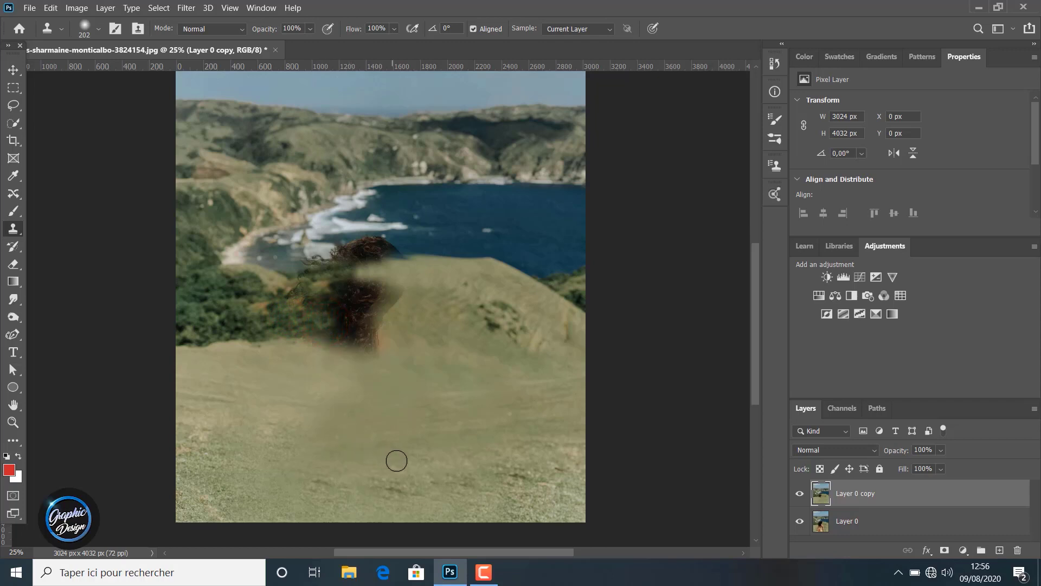
# Step: Set the clone brush to 480 px and clone grass over the last skin patch at the hair's lower right
pyautogui.click(99, 29)
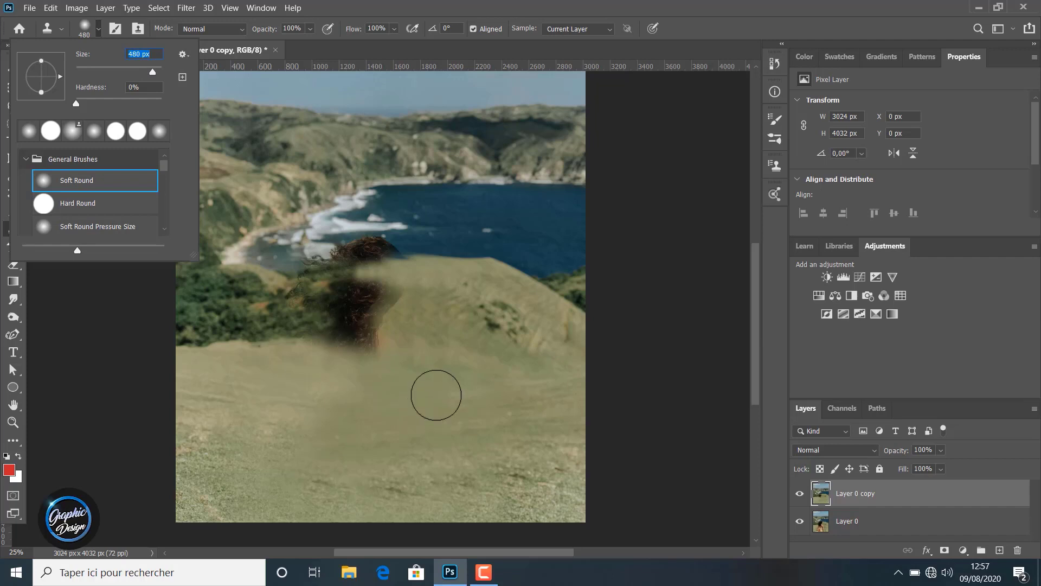
pyautogui.click(430, 352)
pyautogui.click(390, 348)
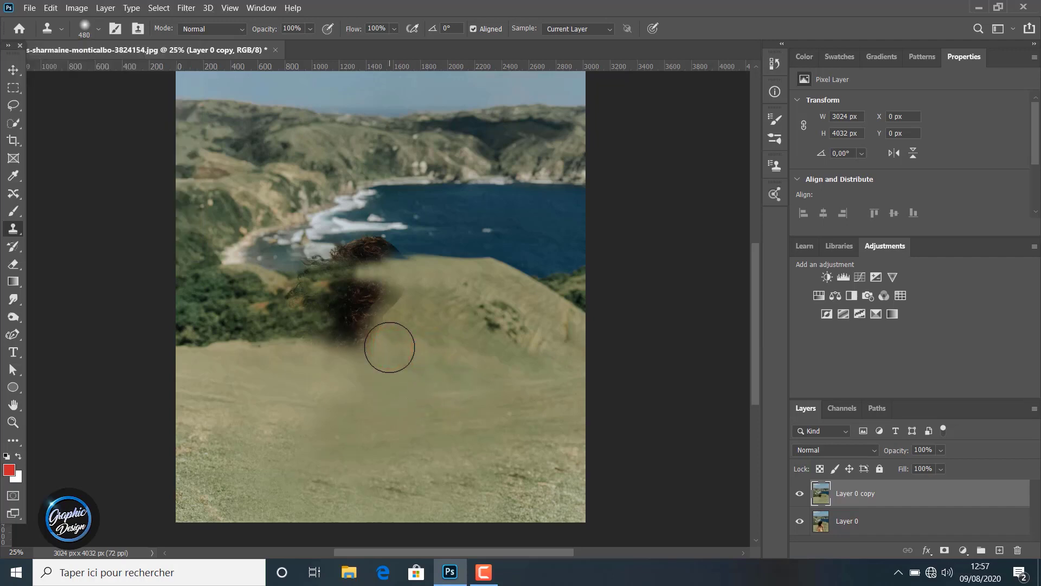
pyautogui.click(379, 355)
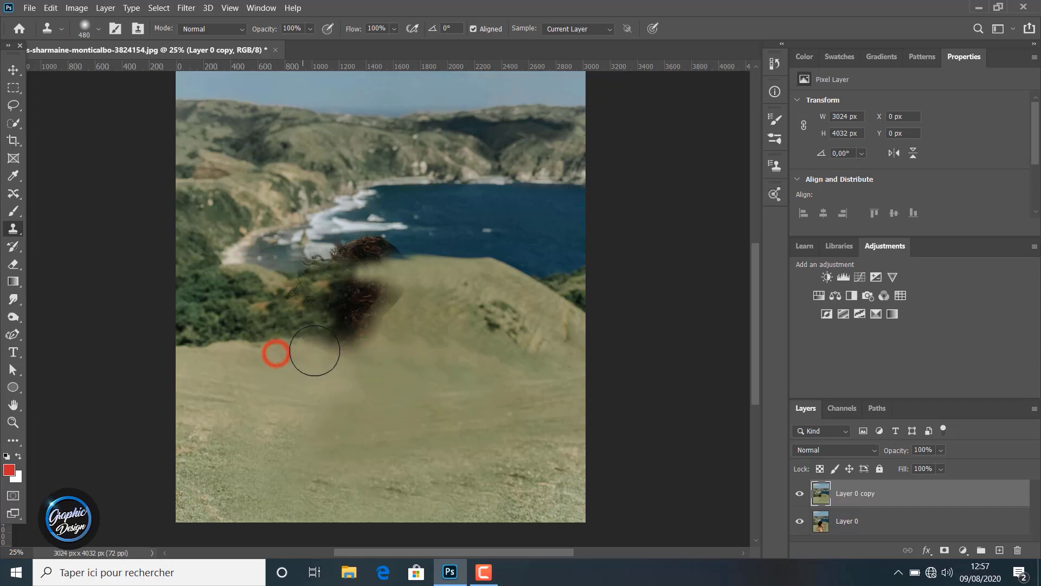
# Step: Resample grass and clone it over the lower end of the dark hair remnant
pyautogui.click(314, 349)
pyautogui.click(396, 361)
pyautogui.click(364, 350)
pyautogui.click(333, 355)
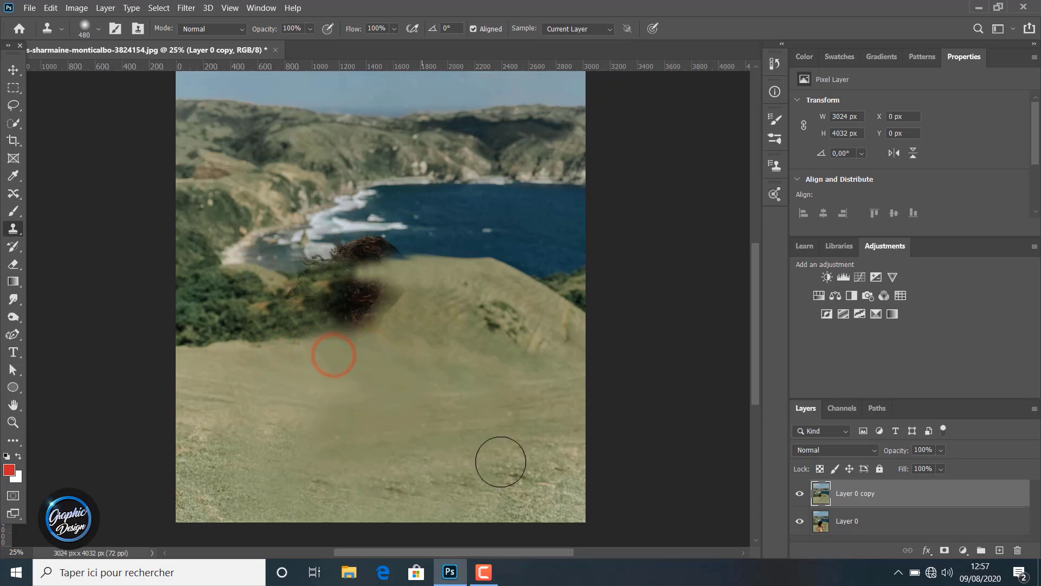
# Step: Sample the sea and clone it over the top right of the head, undoing the first stray stroke
pyautogui.click(438, 236)
pyautogui.hotkey('ctrl', 'z')
pyautogui.keyDown('alt'); pyautogui.click(435, 232); pyautogui.keyUp('alt')
pyautogui.click(404, 232)
pyautogui.click(383, 237)
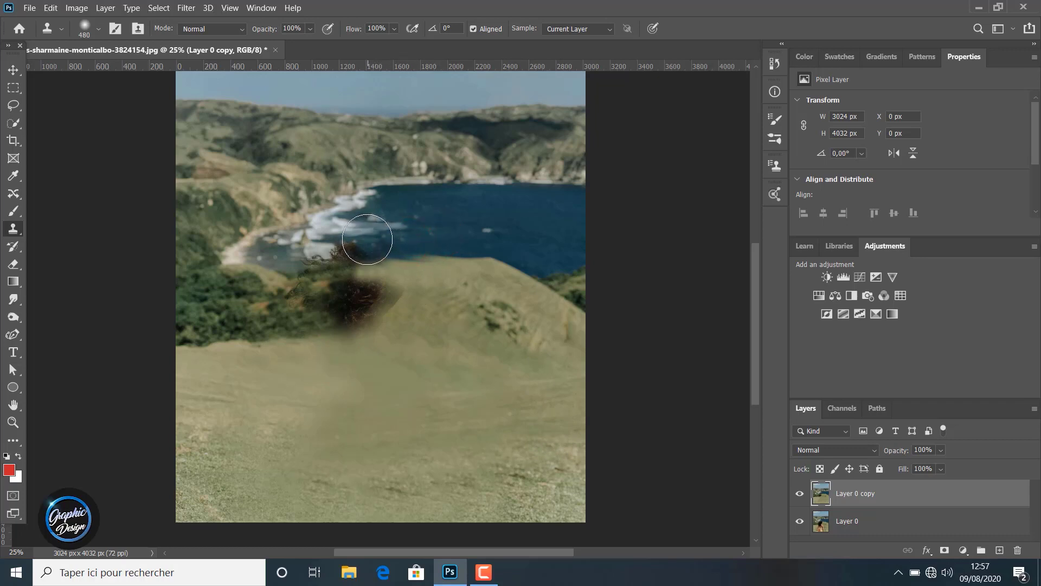
pyautogui.click(367, 239)
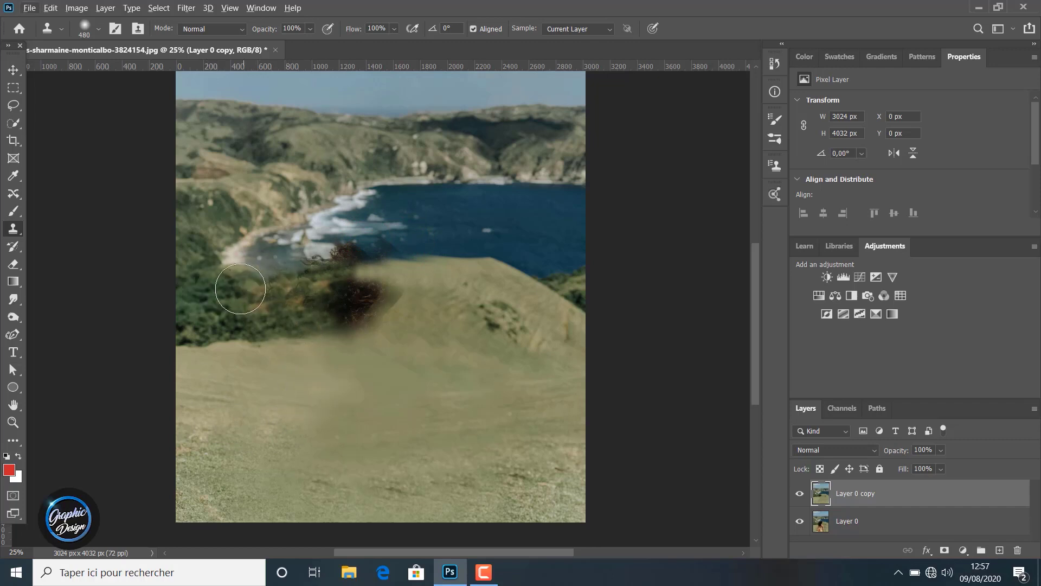
# Step: Undo the last clone stroke and clone bushes over the left side of the lower hair remnant
pyautogui.hotkey('ctrl', 'z')
pyautogui.click(279, 290)
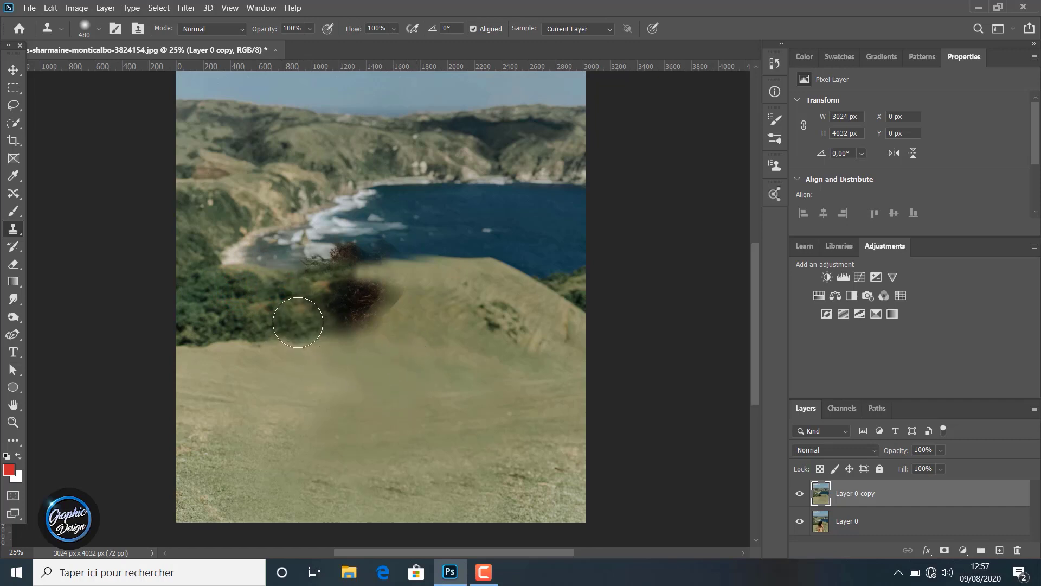
pyautogui.moveTo(297, 323); pyautogui.dragTo(344, 317)
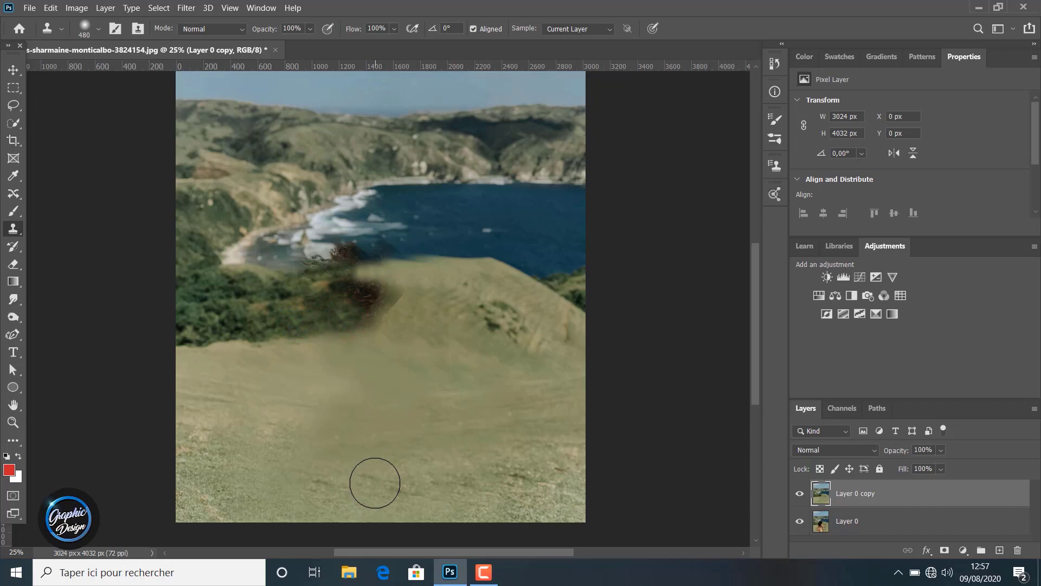
# Step: Sample the hillside and clone it over the right side of the lower hair remnant
pyautogui.keyDown('alt'); pyautogui.click(438, 311); pyautogui.keyUp('alt')
pyautogui.moveTo(387, 302); pyautogui.dragTo(388, 302)
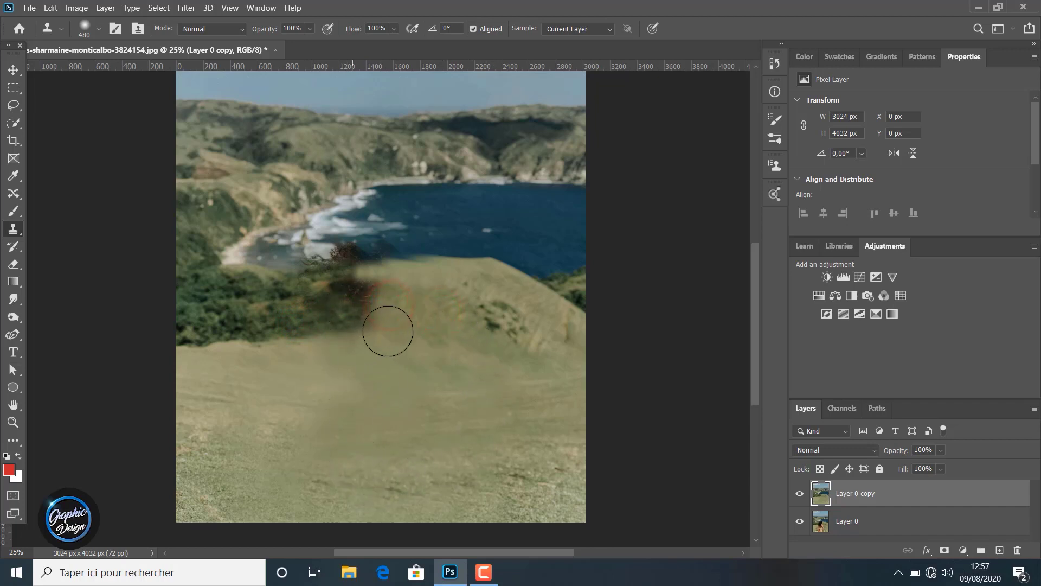
pyautogui.click(414, 319)
pyautogui.click(369, 320)
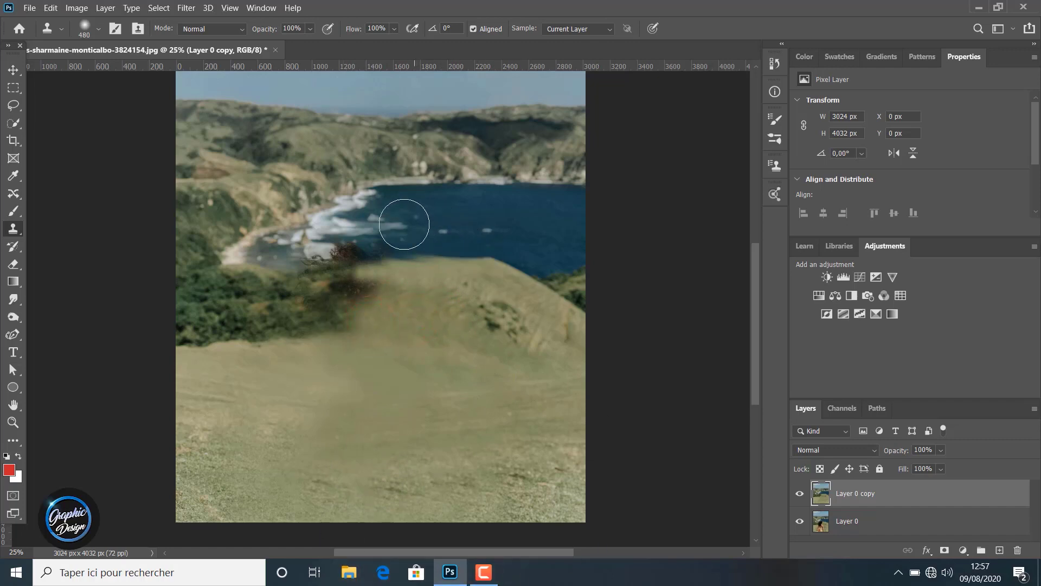
# Step: Clone sea over the upper part of the dark hair remnant and bushes over its reddish-brown lower part
pyautogui.click(385, 219)
pyautogui.moveTo(385, 218); pyautogui.dragTo(352, 236)
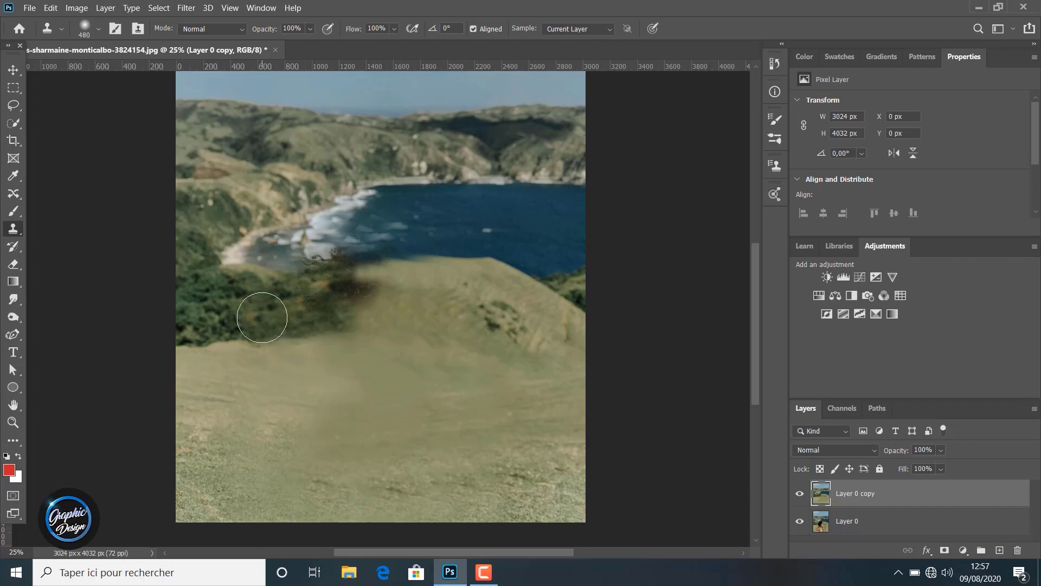
pyautogui.keyDown('alt'); pyautogui.click(262, 316); pyautogui.keyUp('alt')
pyautogui.click(339, 292)
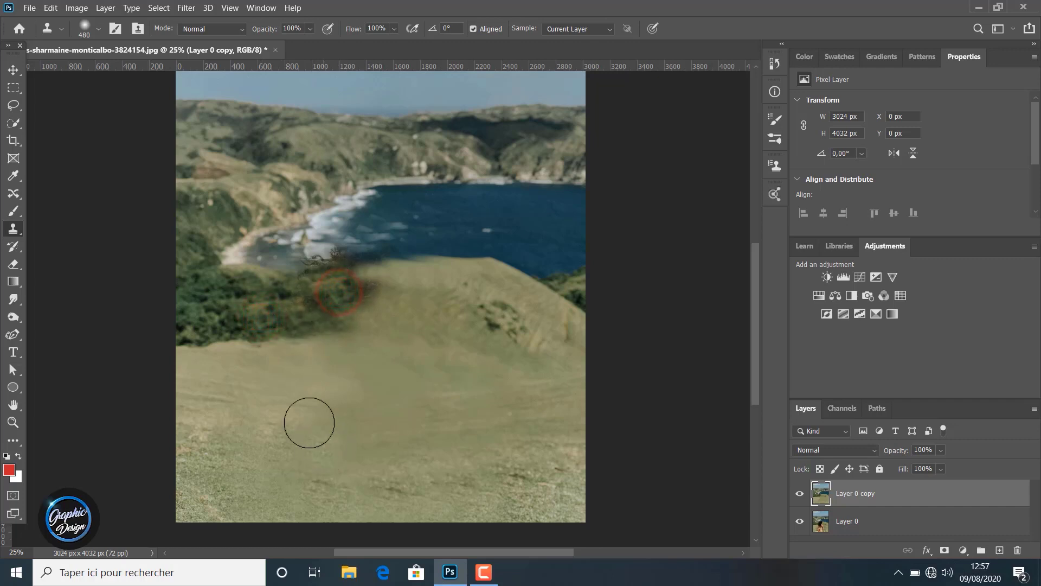
# Step: Sample the grassy hillside and clone it over the dark right edge of the hair remnant
pyautogui.click(437, 299)
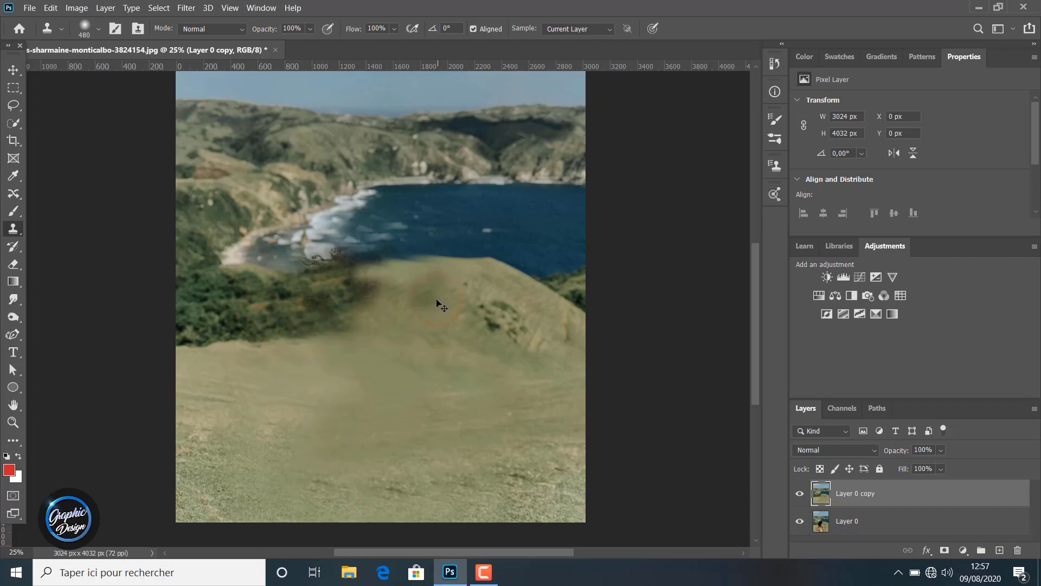
pyautogui.click(432, 293)
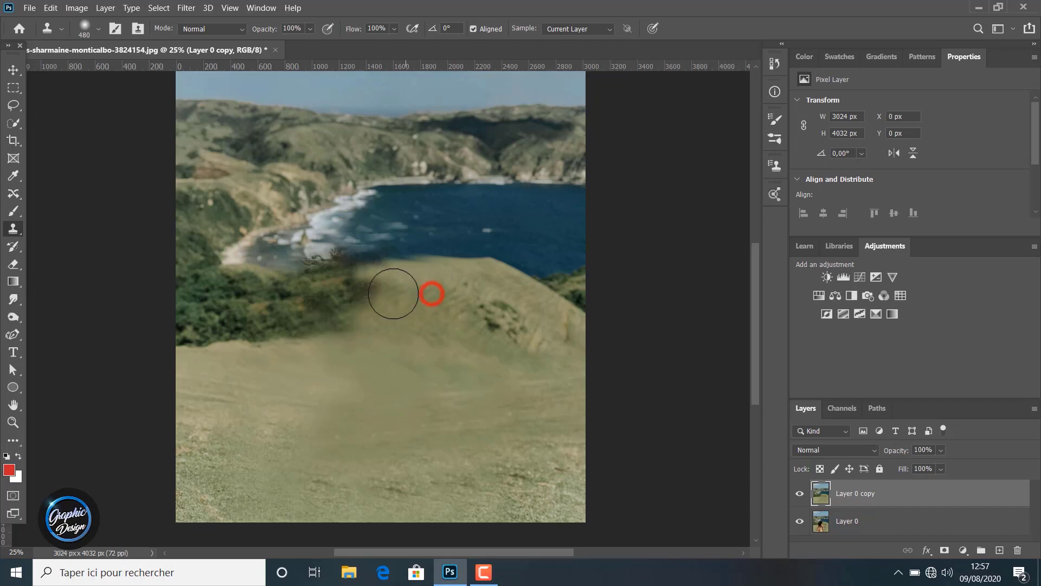
pyautogui.click(370, 293)
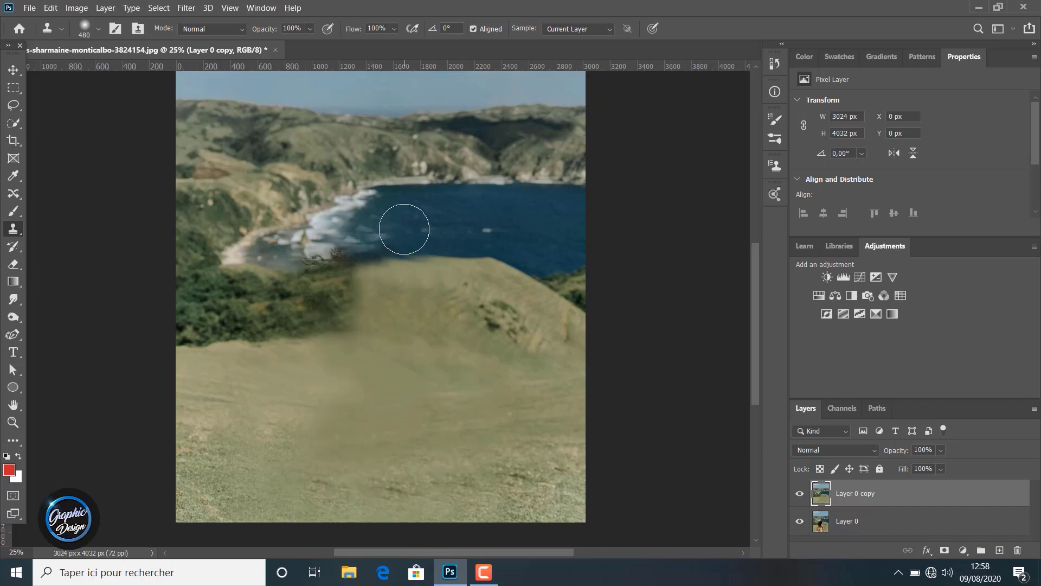
# Step: Clone sea and shoreline over the last hair traces above the bushes, undoing the stray stroke over the bushes
pyautogui.keyDown('alt'); pyautogui.click(404, 228); pyautogui.keyUp('alt')
pyautogui.click(375, 234)
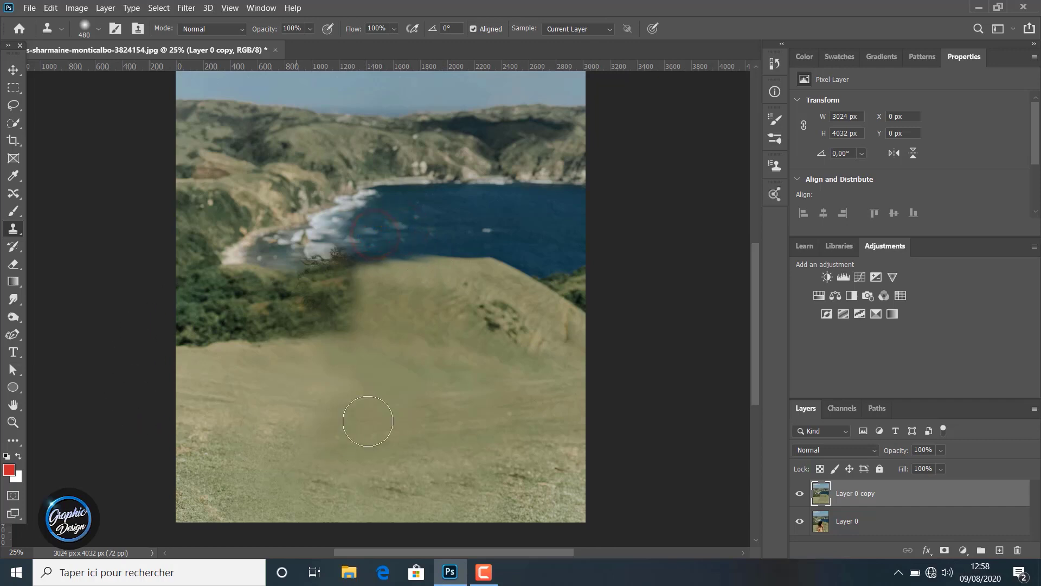
pyautogui.moveTo(315, 301); pyautogui.dragTo(251, 289)
pyautogui.hotkey('ctrl', 'z')
pyautogui.keyDown('alt'); pyautogui.click(270, 266); pyautogui.keyUp('alt')
pyautogui.moveTo(324, 252); pyautogui.dragTo(328, 243)
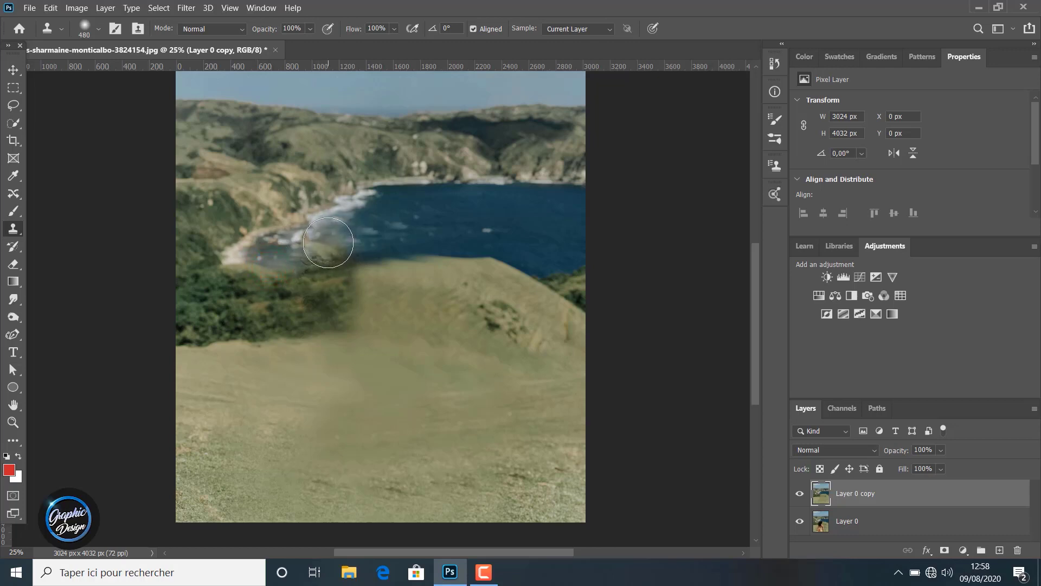
pyautogui.click(325, 266)
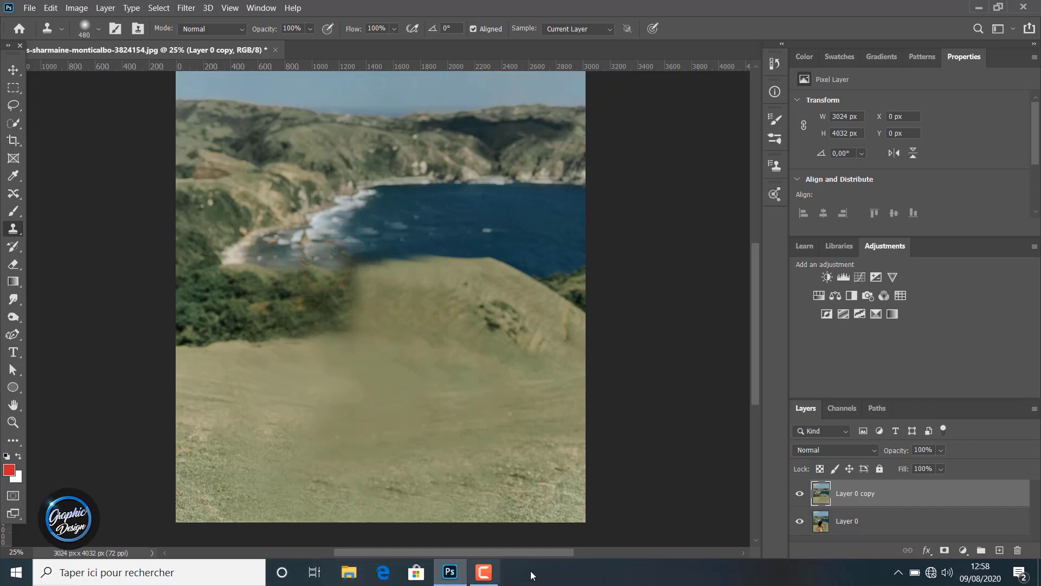
# Step: Set the clone brush size to 196 px and rebuild the left part of the hill's crest along the sea
pyautogui.click(417, 297)
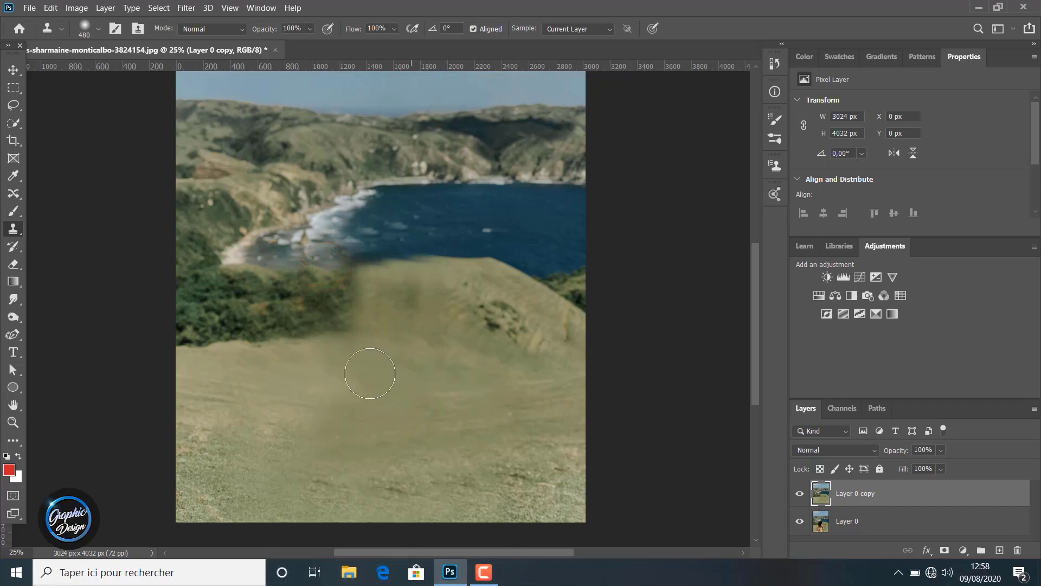
pyautogui.click(97, 28)
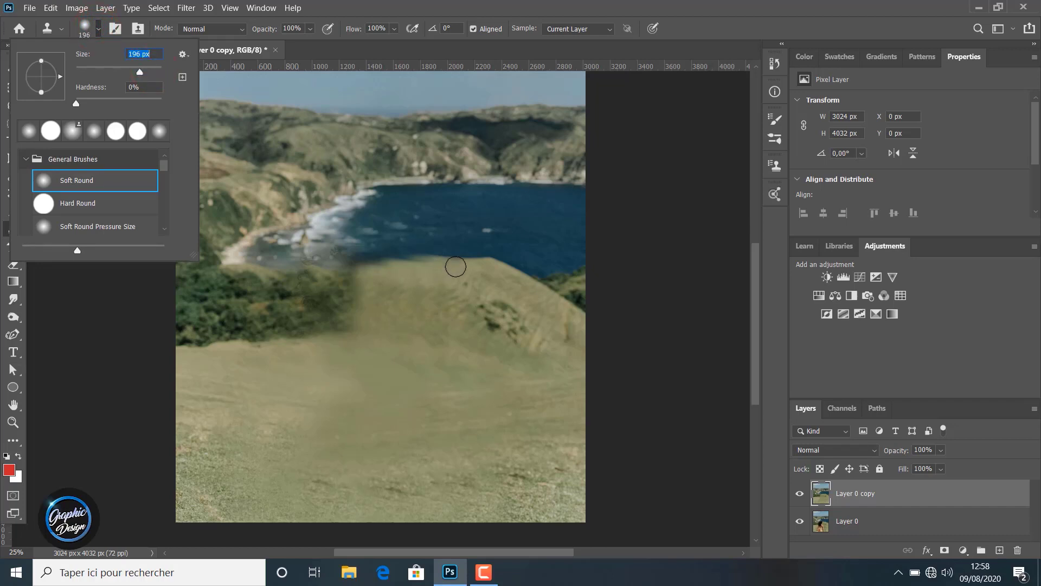
pyautogui.click(455, 266)
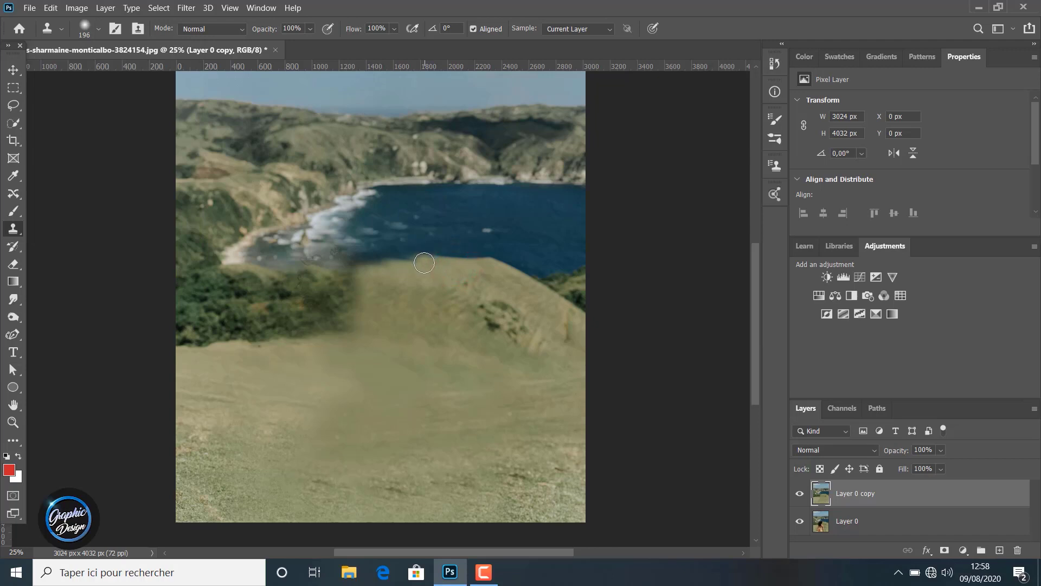
pyautogui.moveTo(424, 263); pyautogui.dragTo(398, 265)
pyautogui.click(416, 266)
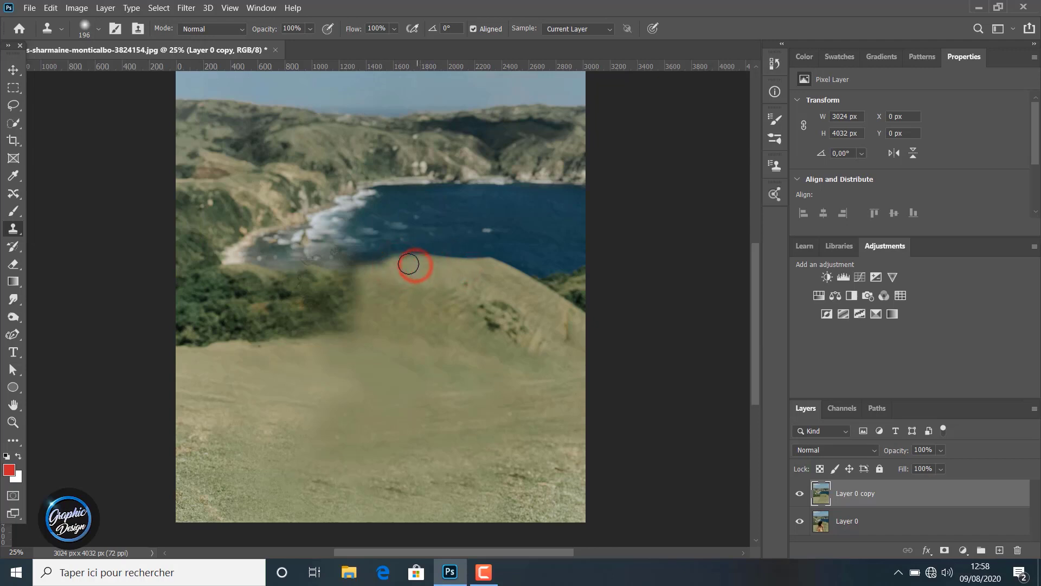
pyautogui.click(394, 263)
pyautogui.click(372, 267)
pyautogui.click(364, 273)
pyautogui.click(382, 266)
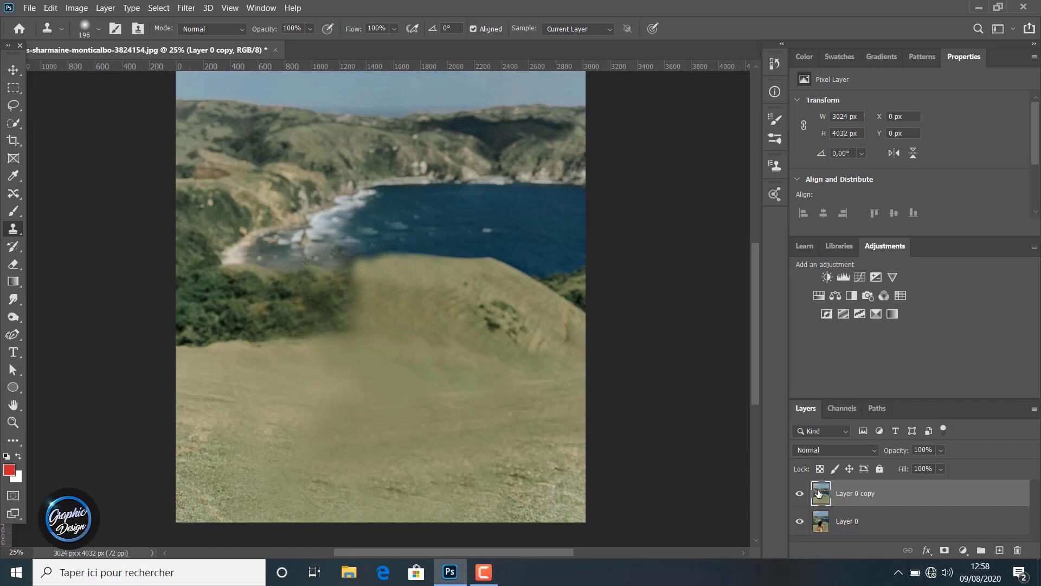
# Step: Toggle the visibility of Layer 0 copy repeatedly to compare the retouched photo with the original
pyautogui.click(799, 494)
pyautogui.click(800, 494)
pyautogui.click(800, 494)
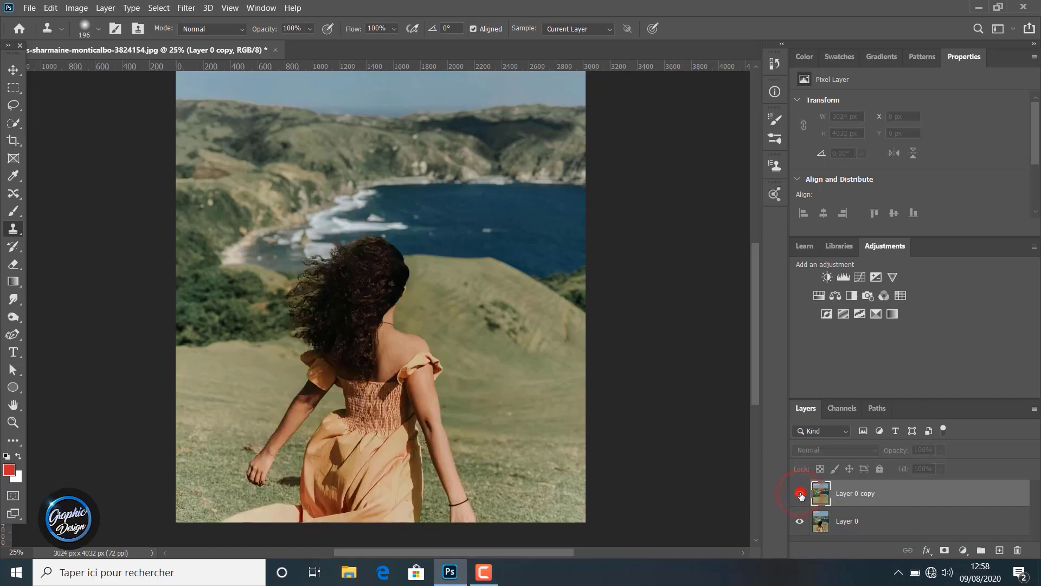
pyautogui.click(800, 494)
pyautogui.click(800, 494)
pyautogui.click(800, 494)
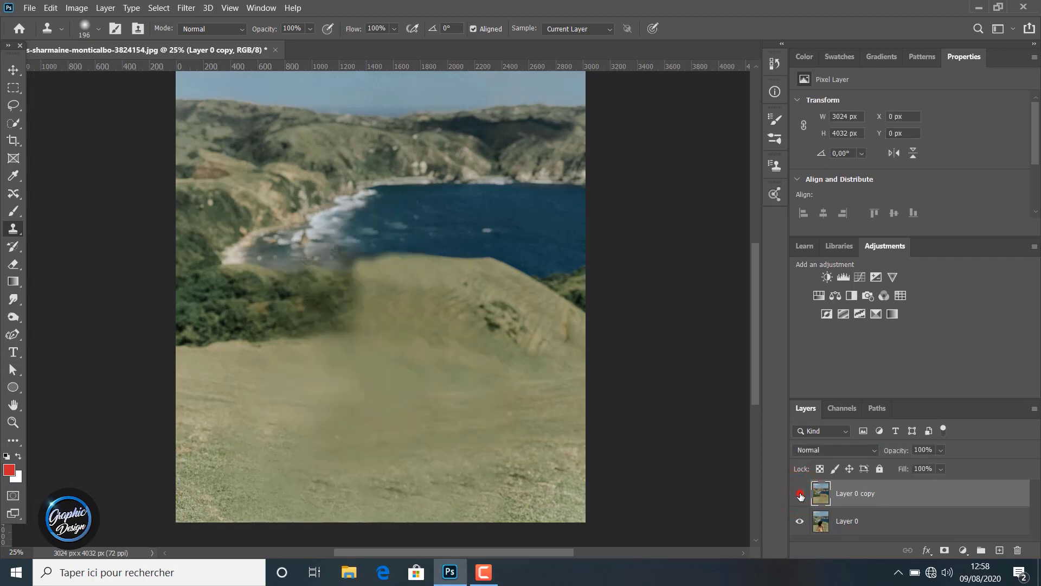
pyautogui.click(800, 494)
pyautogui.click(799, 494)
pyautogui.click(800, 494)
pyautogui.click(800, 494)
pyautogui.click(800, 494)
pyautogui.click(800, 494)
# Step: Touch up the remaining dark trace at the water's edge above the bushes and compare with the original layer
pyautogui.click(352, 248)
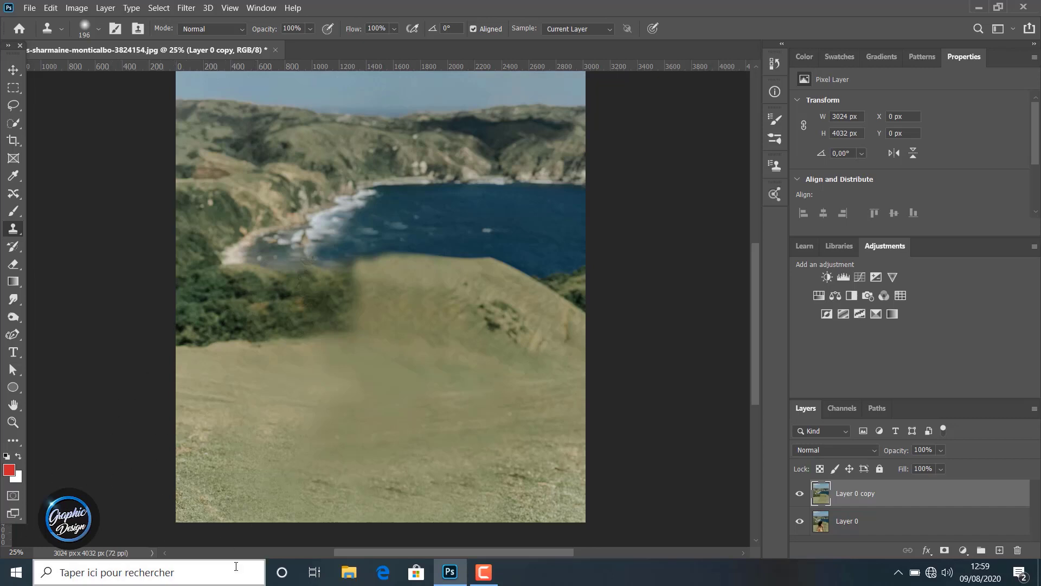
pyautogui.scroll(3, 369, 347)
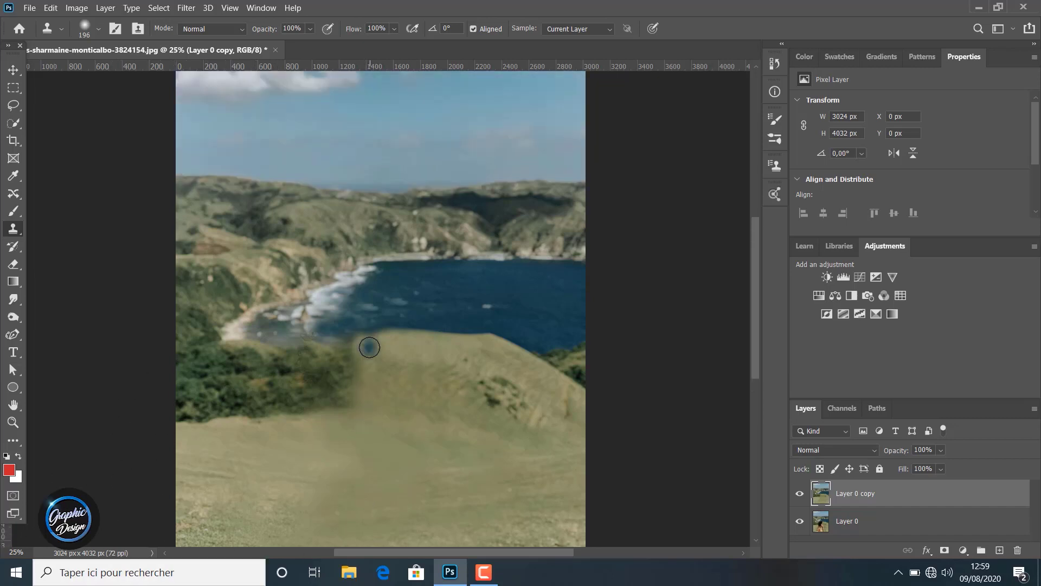
pyautogui.scroll(-2, 369, 347)
pyautogui.click(799, 493)
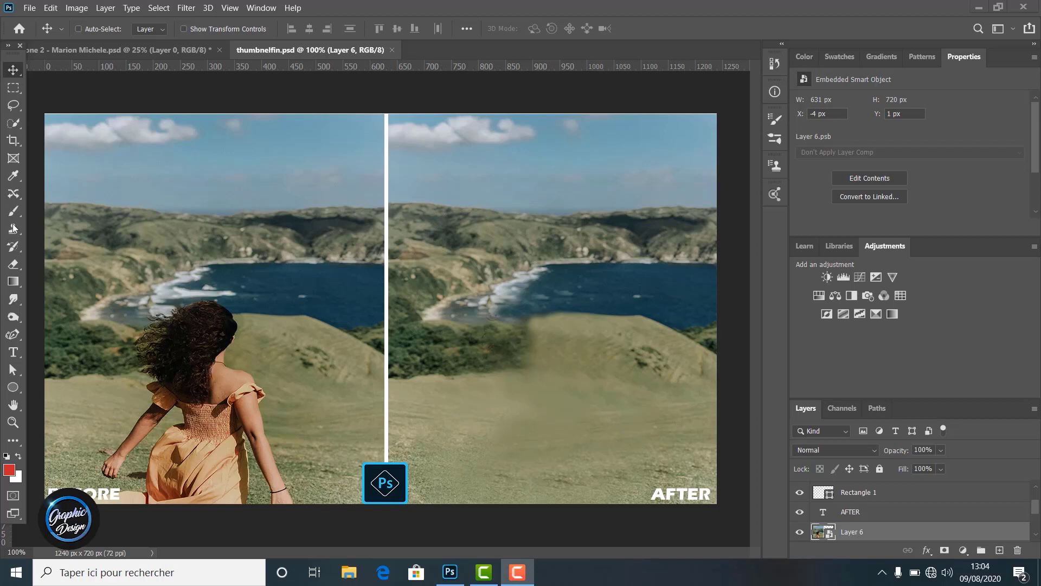
# Step: Activate the Clone Stamp tool in the before-and-after document thumbnelfin.psd
pyautogui.click(54, 223)
pyautogui.moveTo(13, 228); pyautogui.dragTo(68, 225)
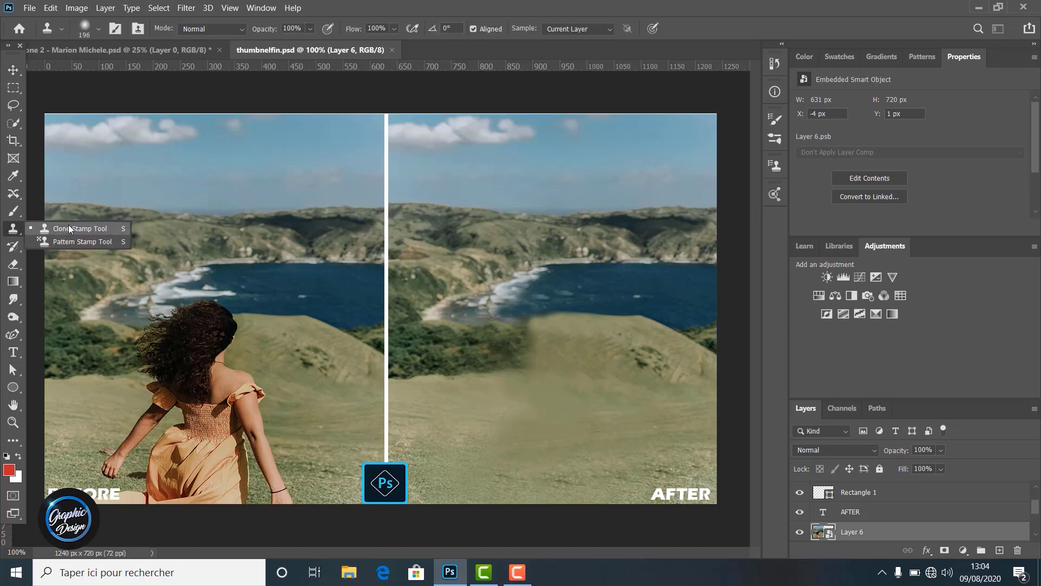
pyautogui.click(80, 229)
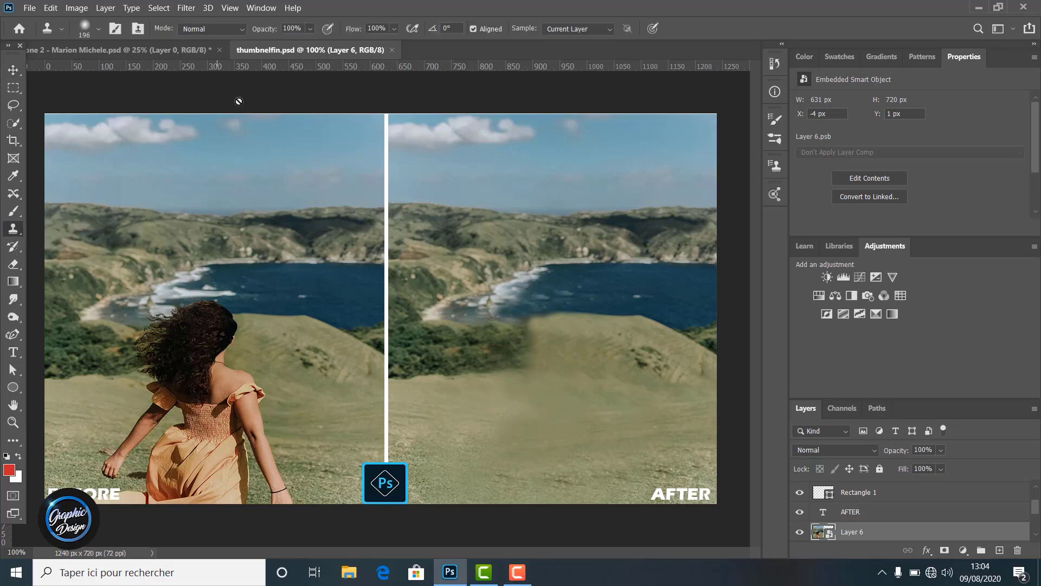